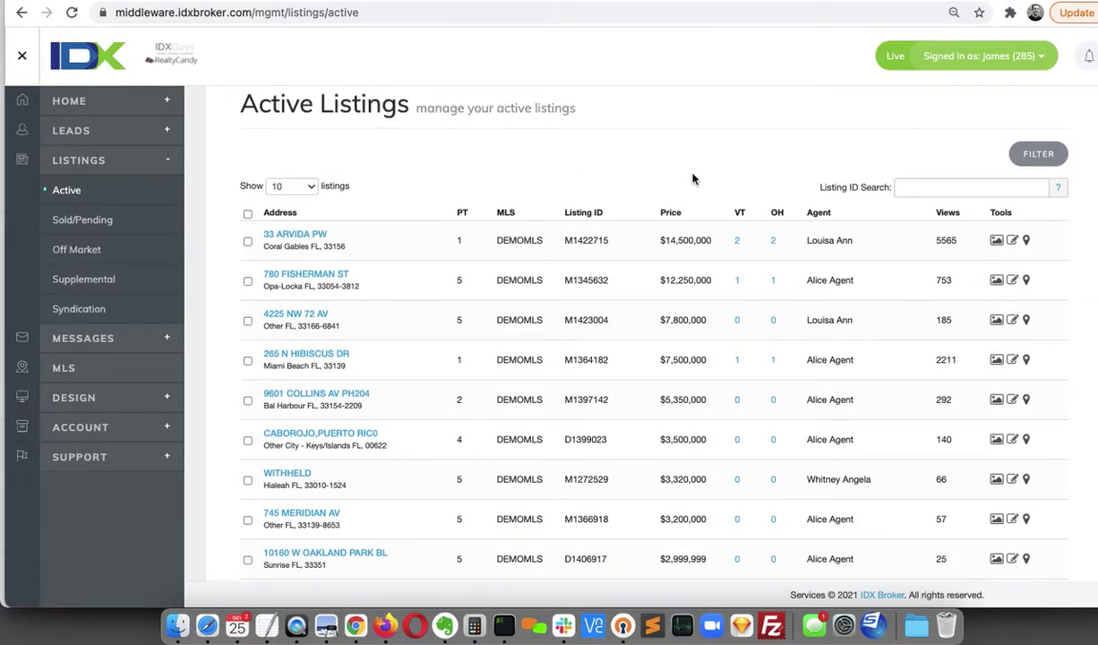
Step: Attach the YouTube URL as a virtual tour titled 'YouTube example' to listing M1423004
left_click(95, 191)
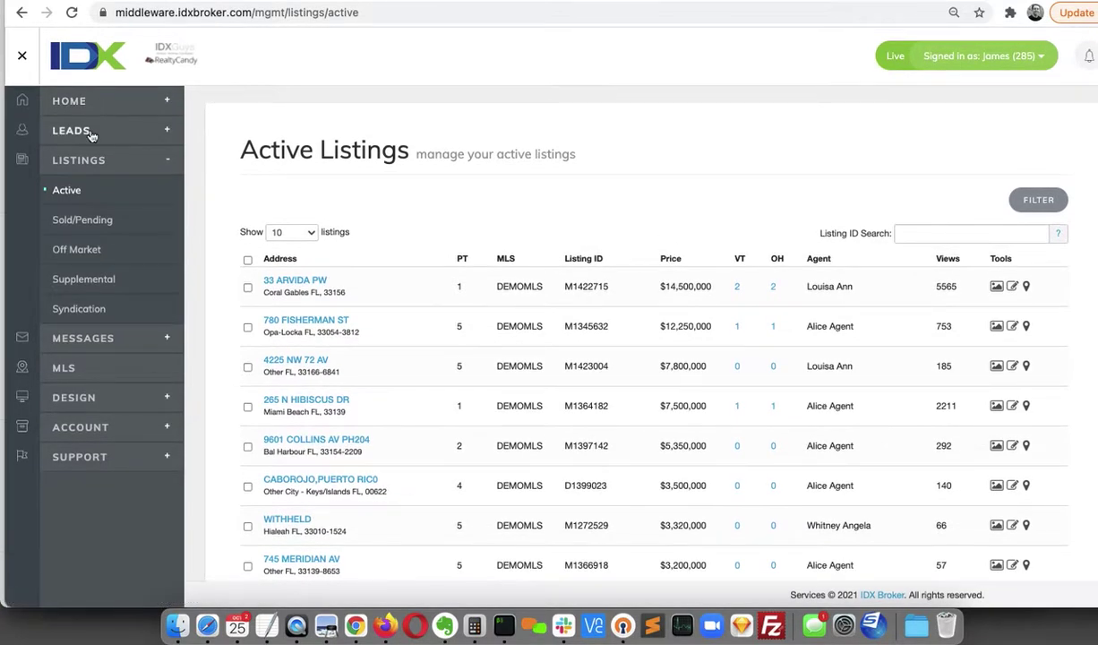
left_click(78, 191)
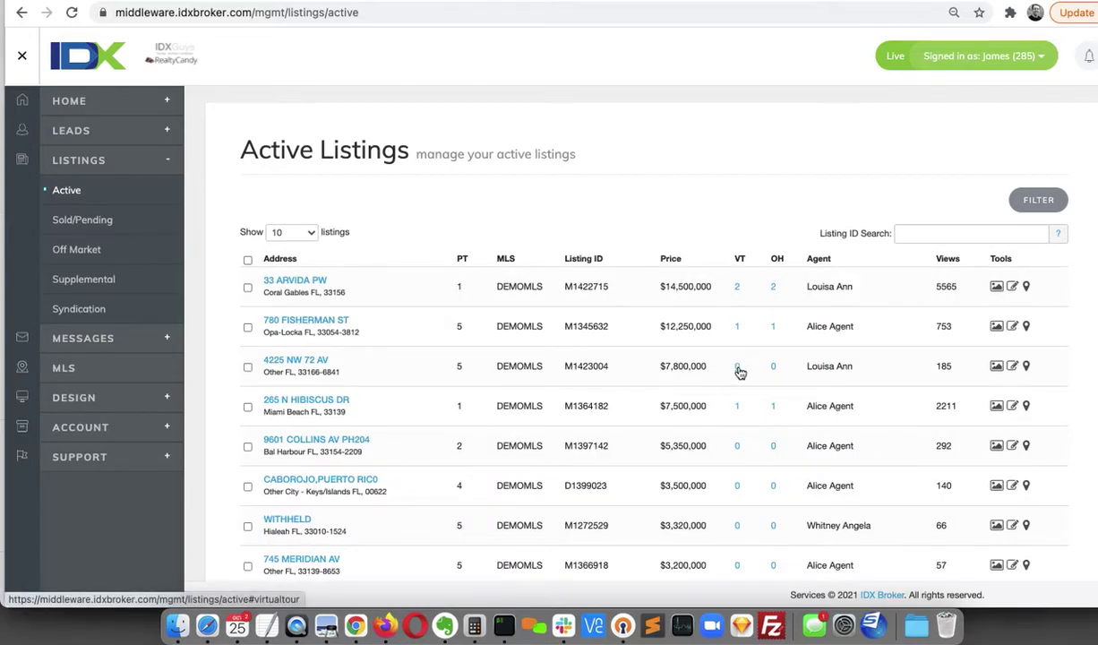
left_click(738, 367)
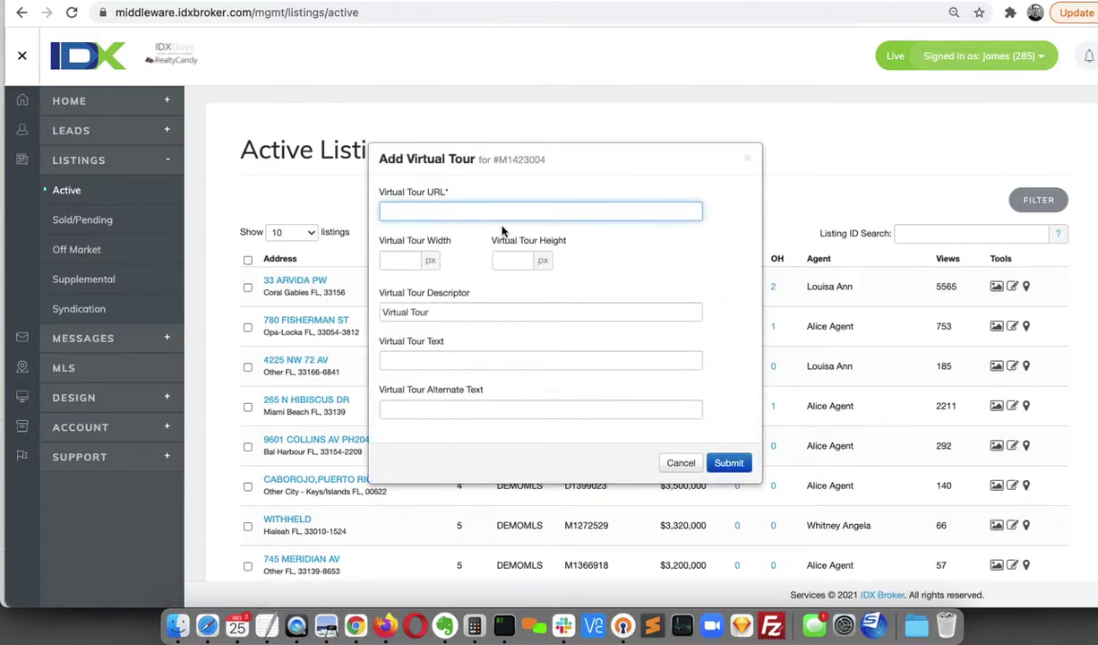
scroll(482, 275, "down", 1)
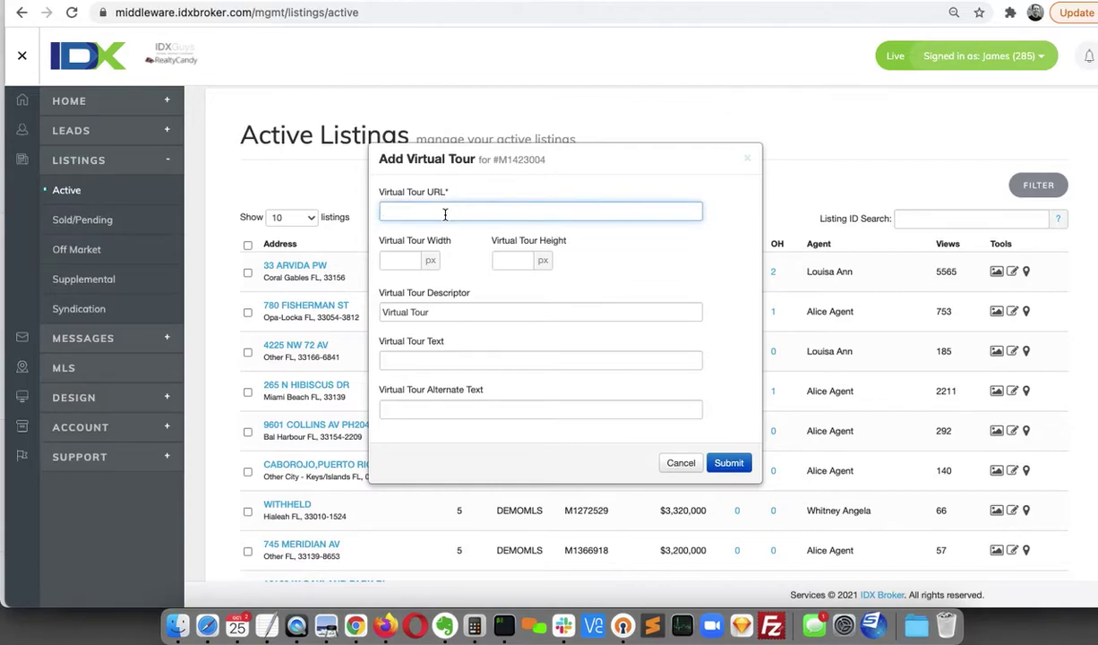
type("https://www.youtube.com/watch?v=EjRkc3h_Cwc")
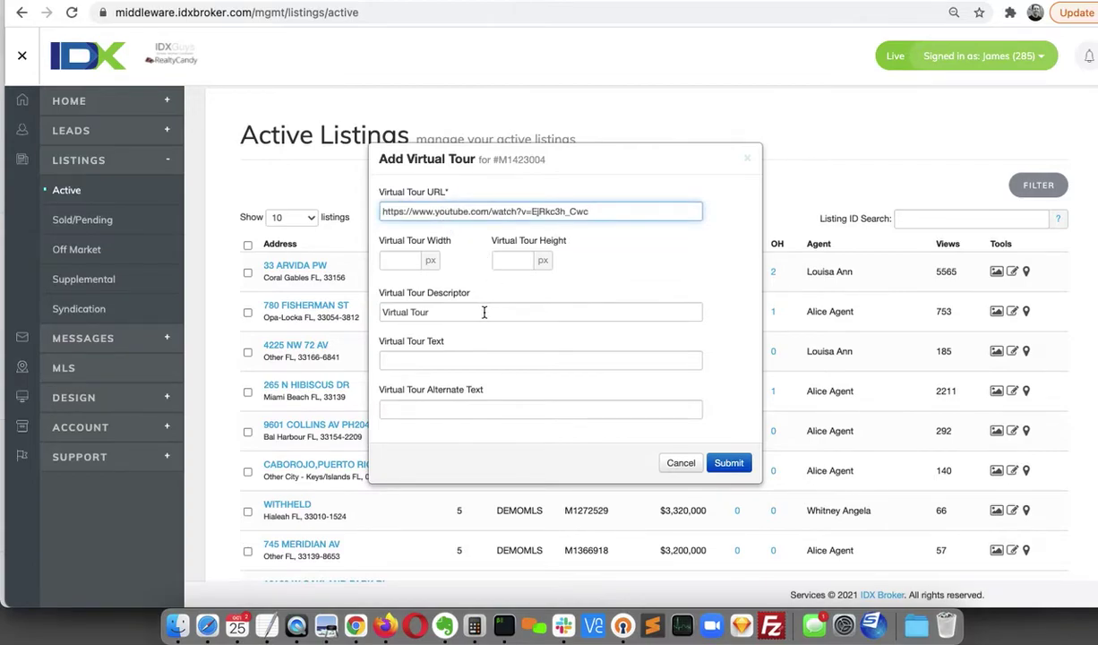
left_click(461, 357)
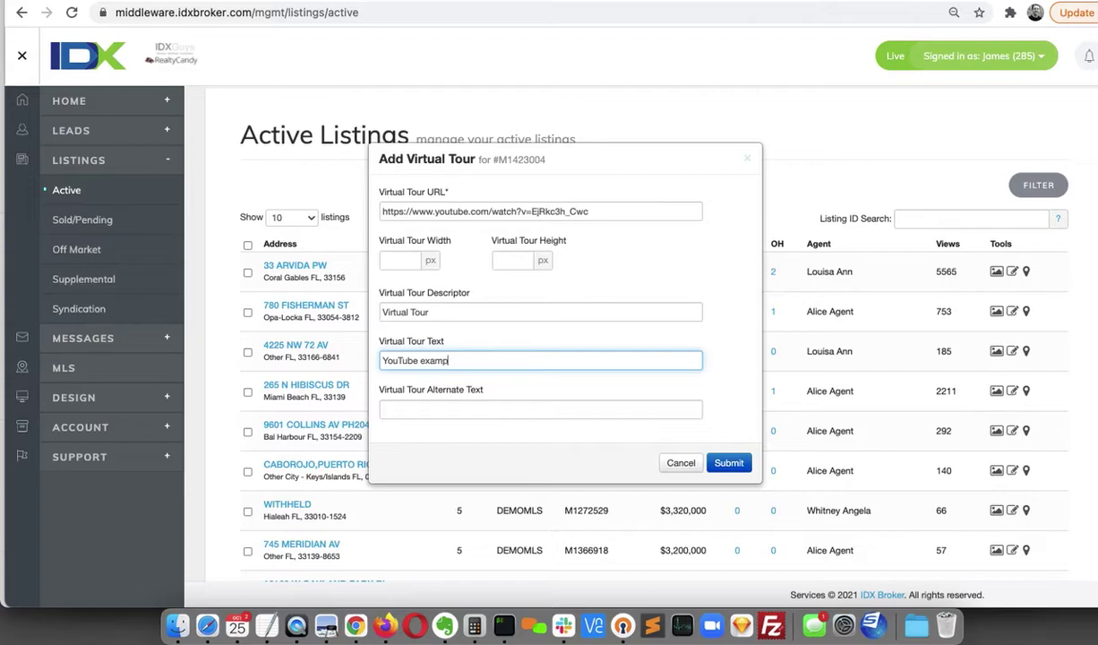
left_click(732, 464)
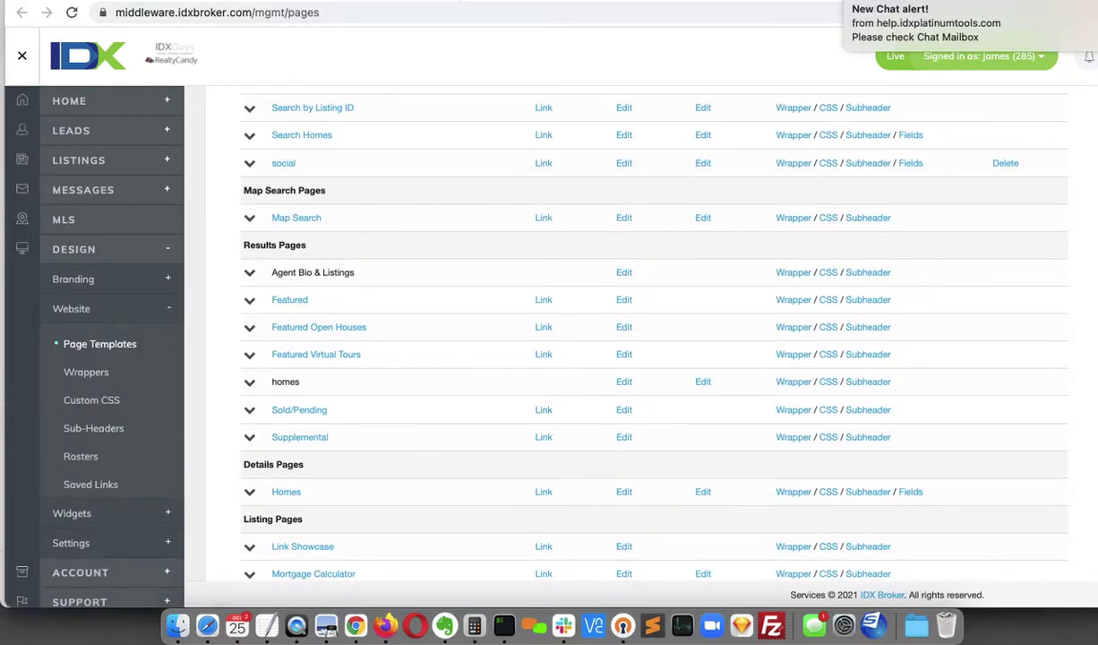
Step: Open the public Featured Virtual Tours page and scroll down to the 4225 NW 72 AV listing
left_click(332, 354)
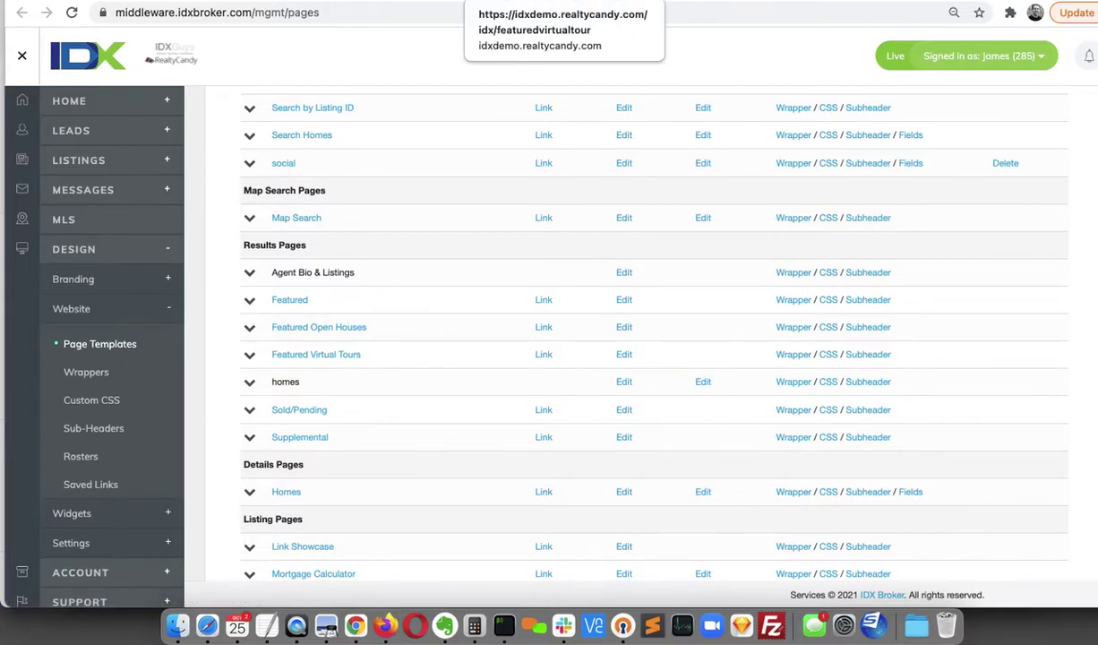
left_click(502, 3)
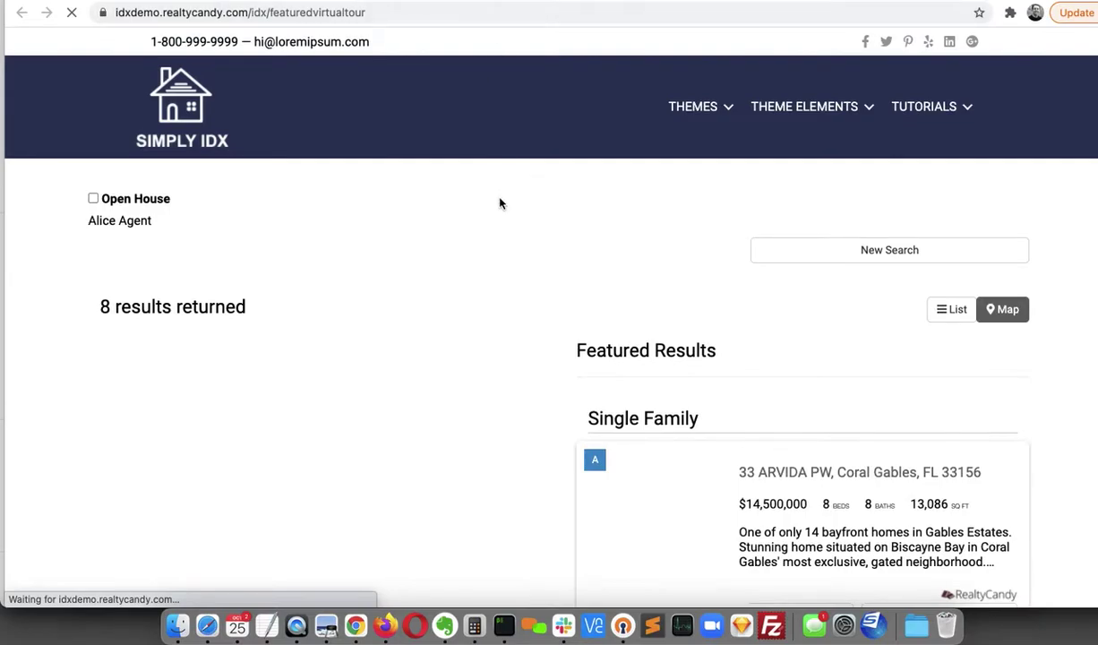
scroll(488, 267, "down", 5)
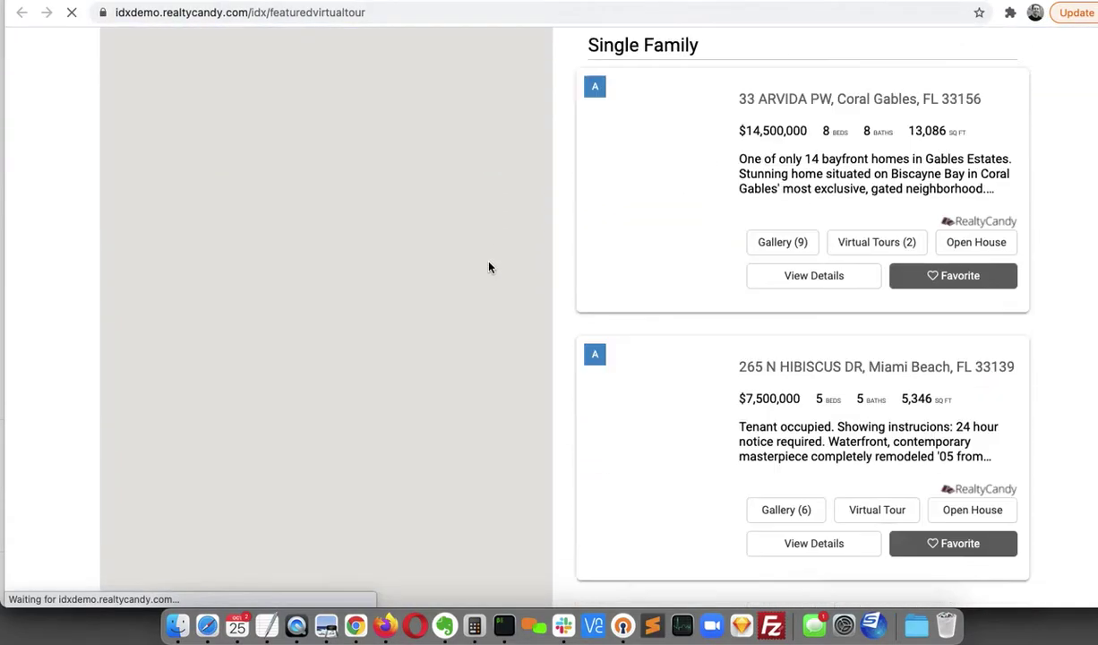
scroll(488, 267, "down", 9)
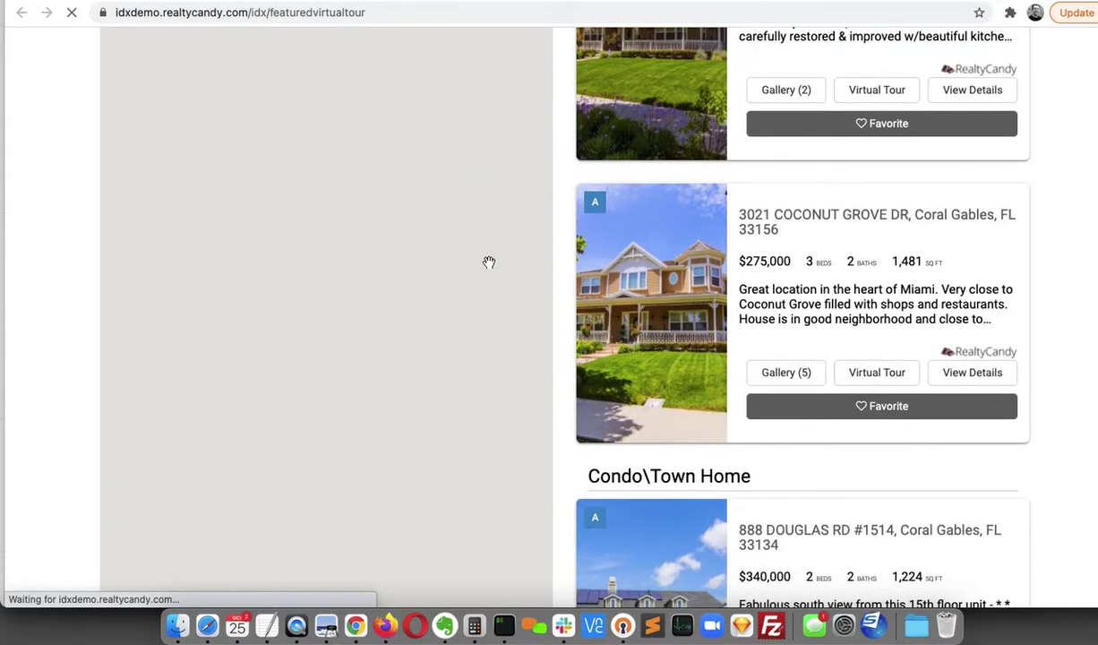
scroll(488, 262, "down", 13)
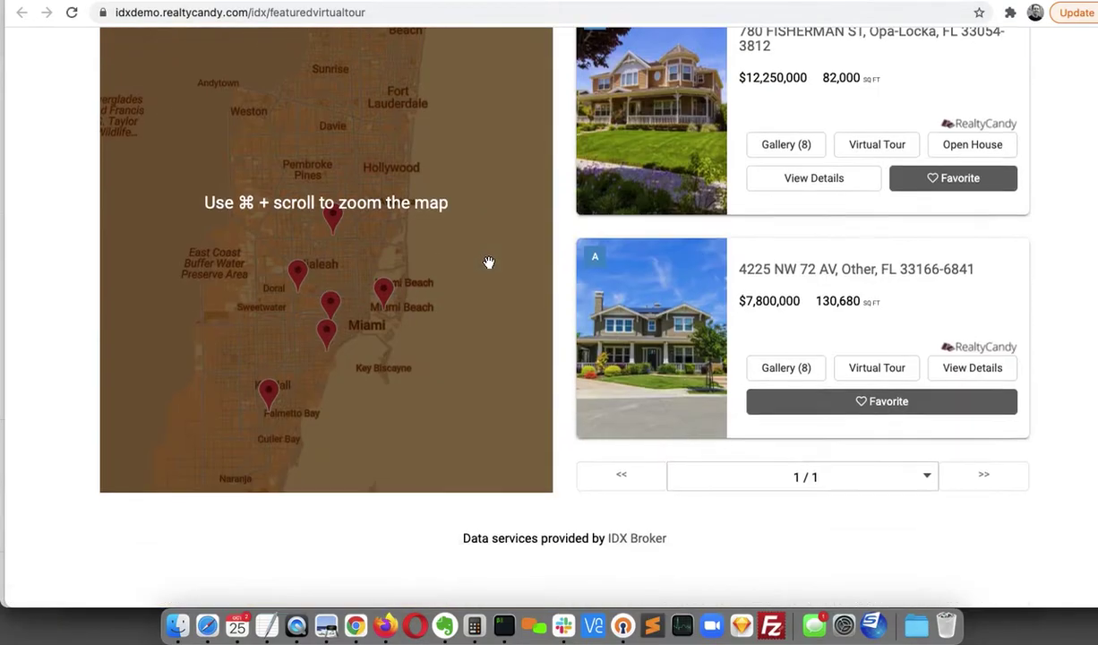
scroll(488, 262, "down", 1)
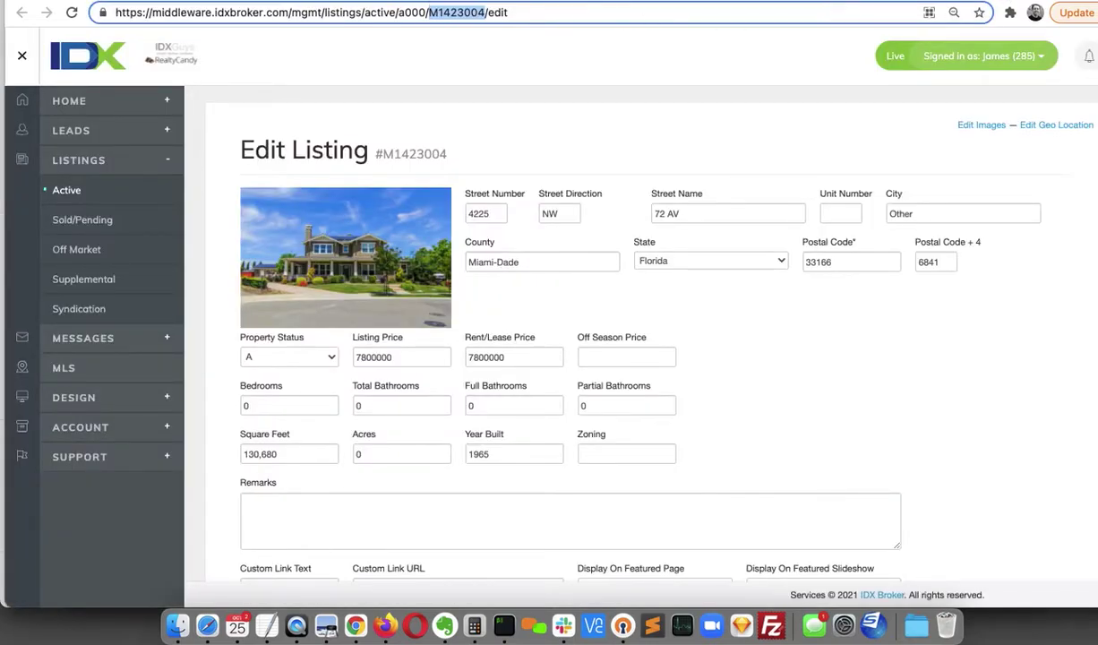
left_click(430, 1)
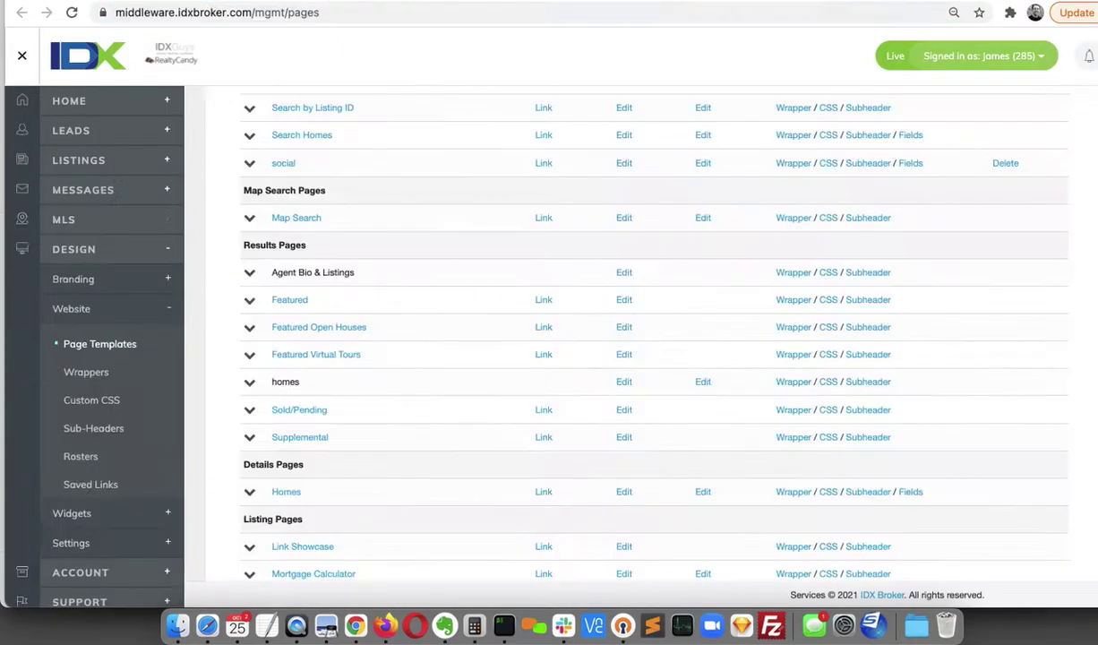
left_click(538, 2)
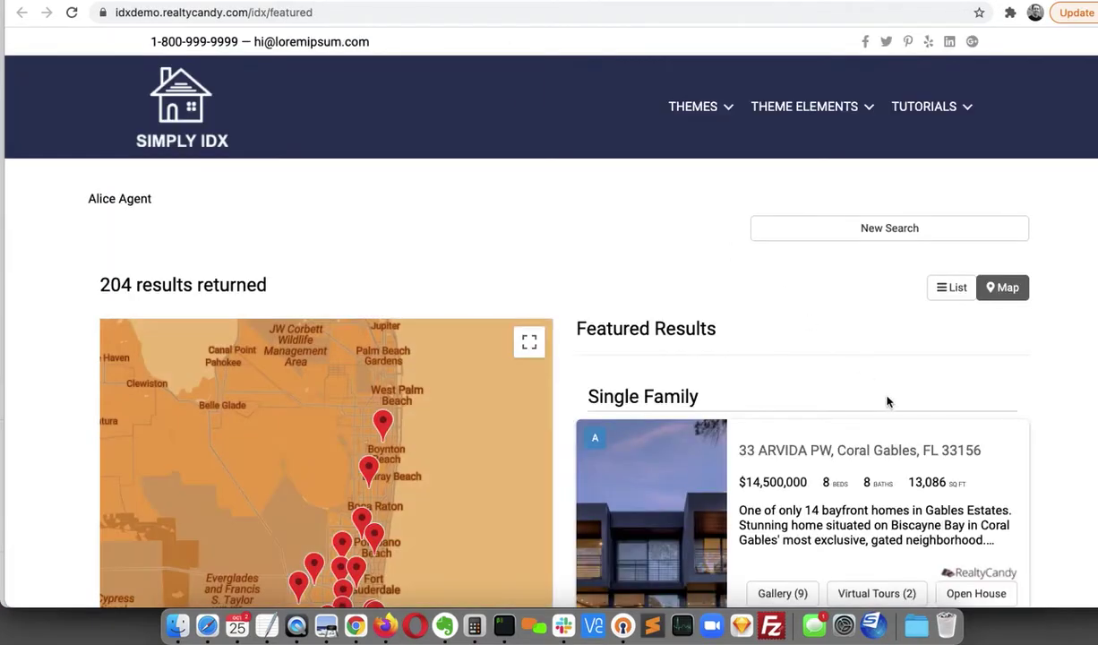
scroll(898, 422, "down", 1)
scroll(898, 423, "down", 15)
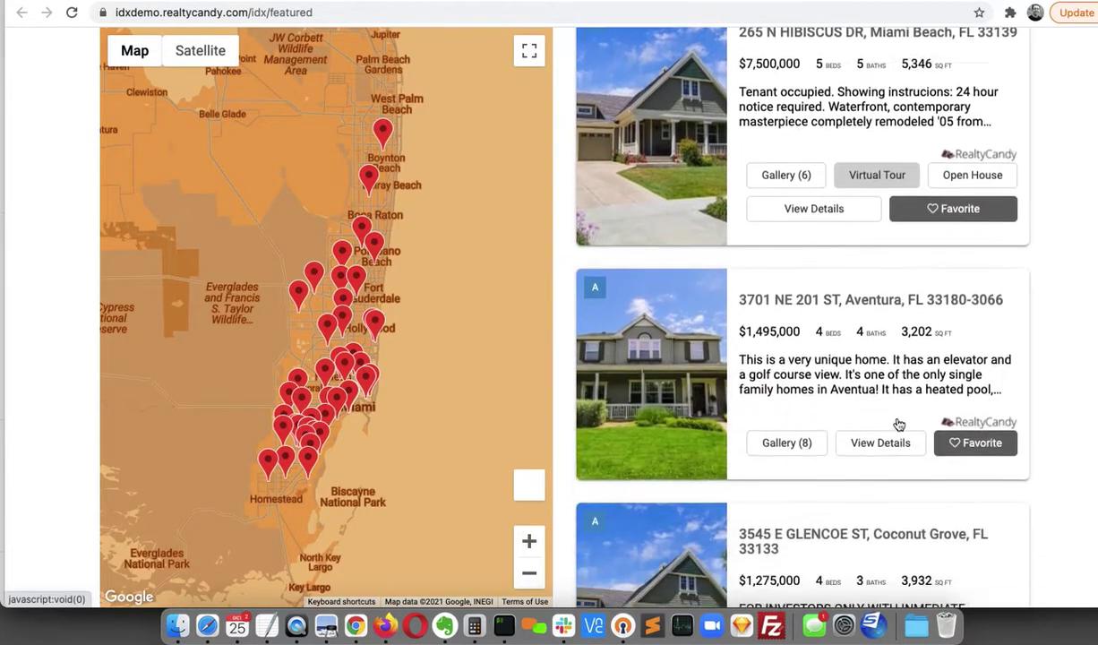
scroll(898, 421, "down", 10)
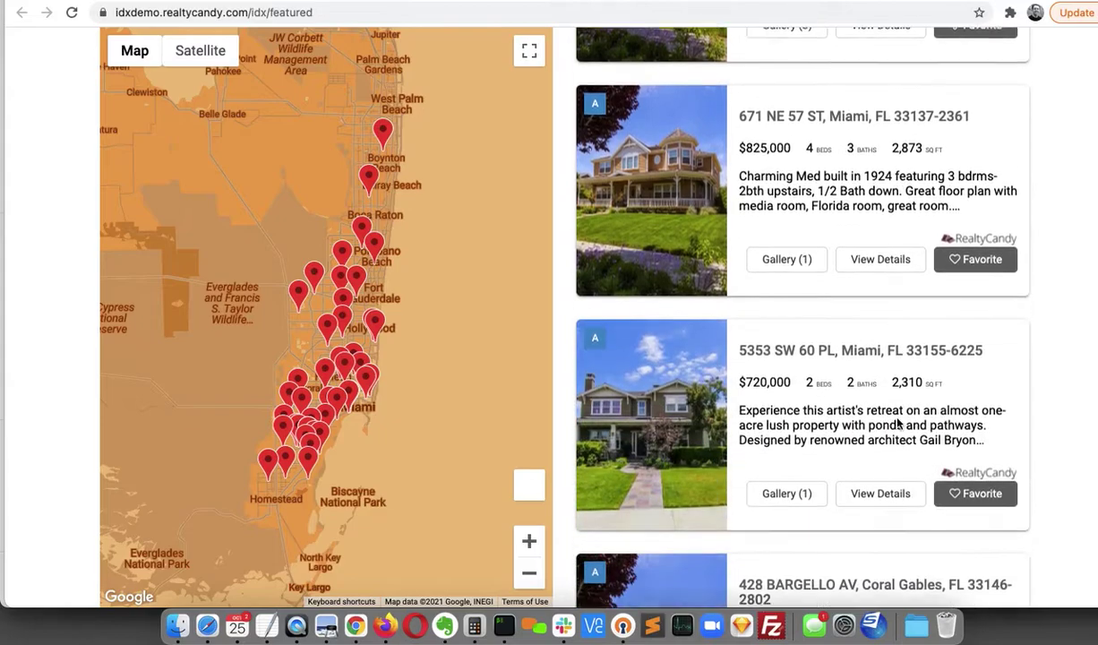
scroll(898, 423, "down", 12)
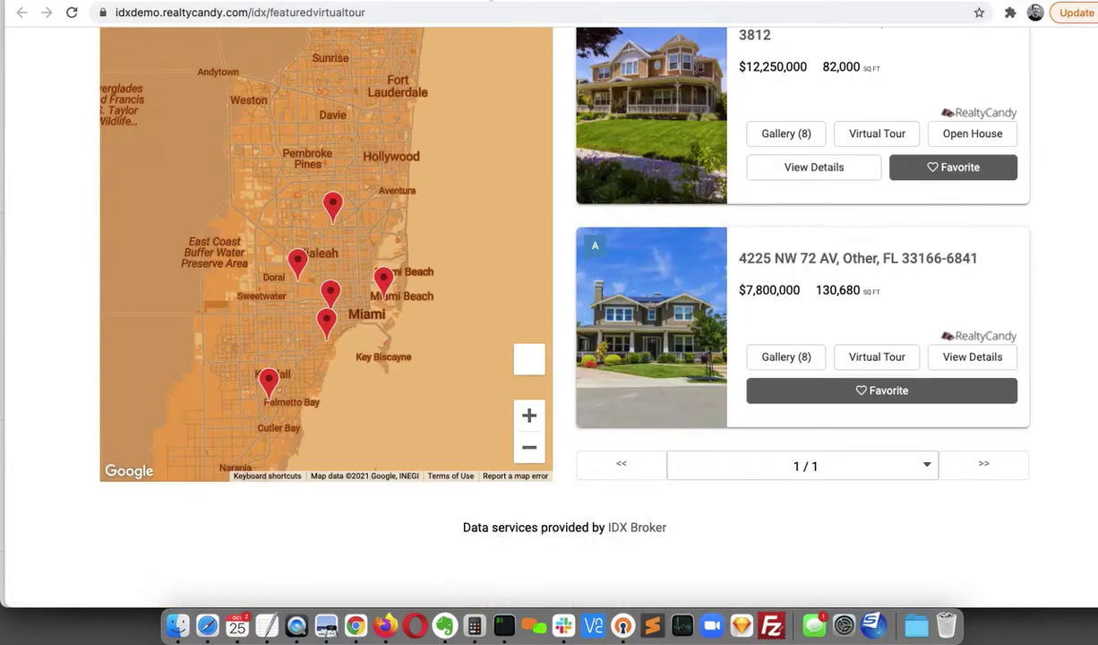
left_click(784, 265)
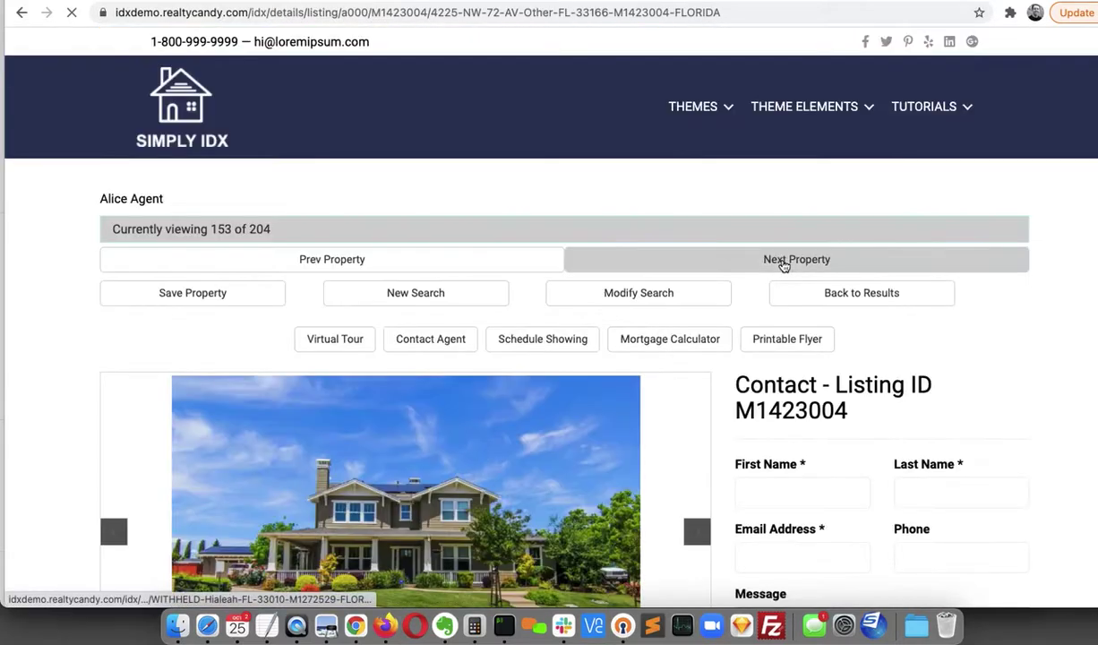
Step: Review the 4225 NW 72 AV details page, then launch its YouTube virtual tour
scroll(744, 337, "down", 5)
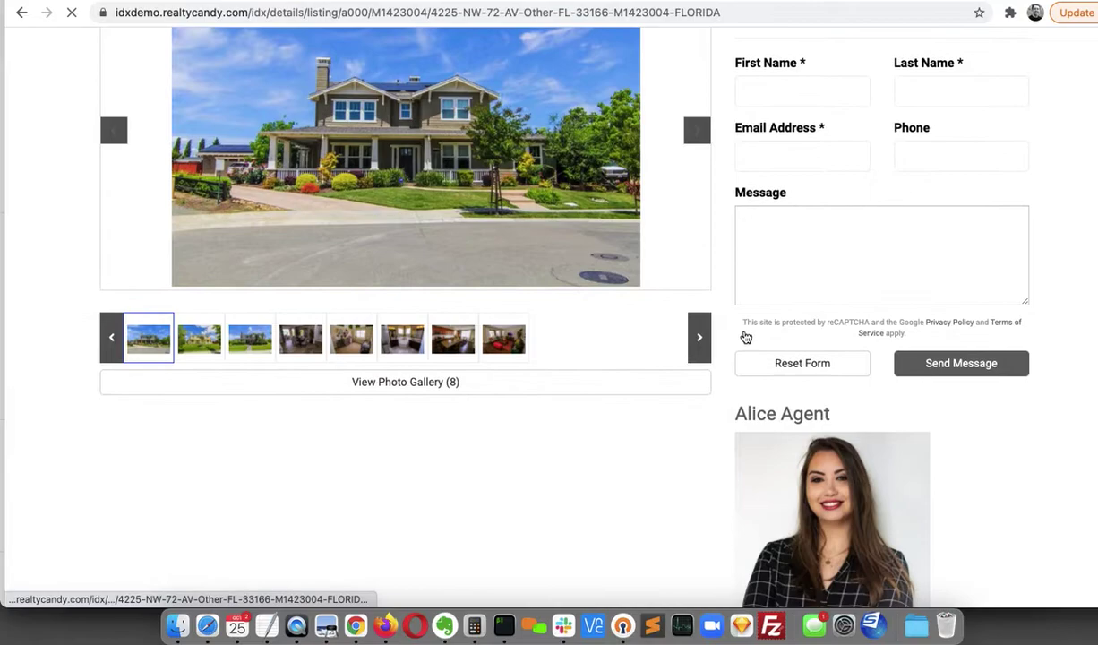
scroll(744, 337, "down", 5)
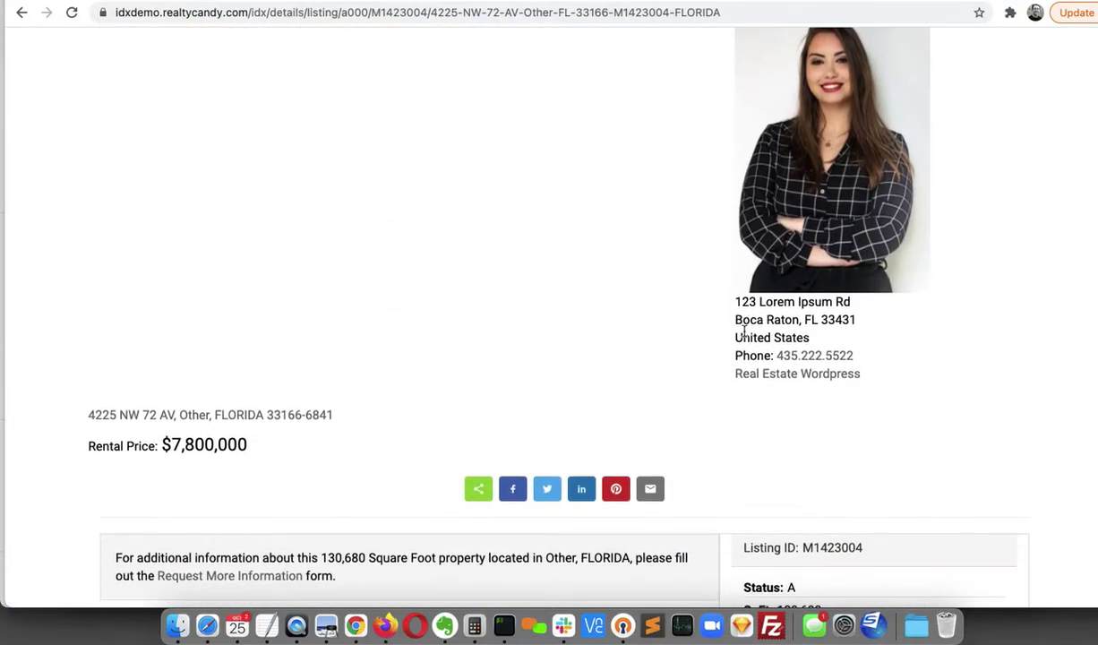
scroll(744, 332, "down", 4)
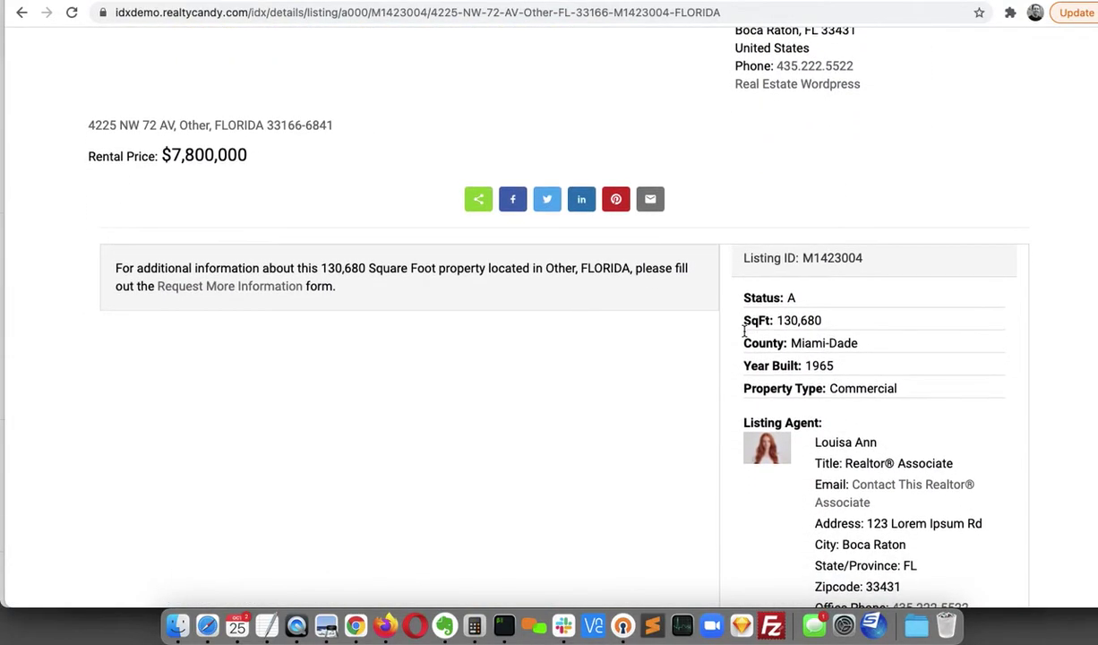
scroll(744, 332, "down", 10)
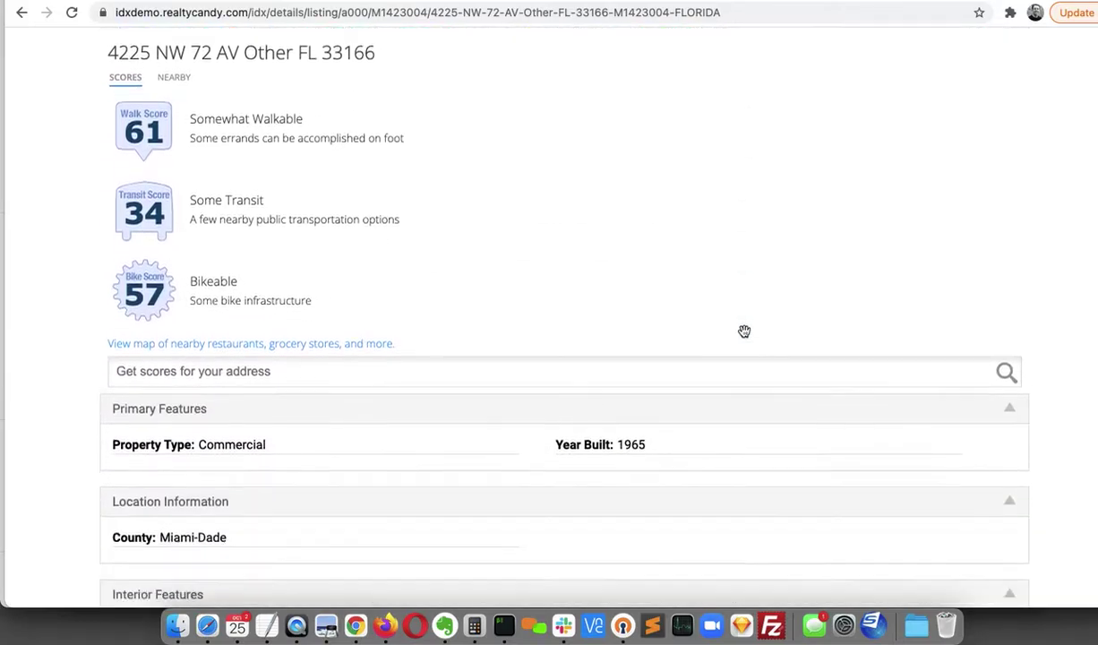
scroll(744, 331, "down", 2)
scroll(743, 333, "up", 20)
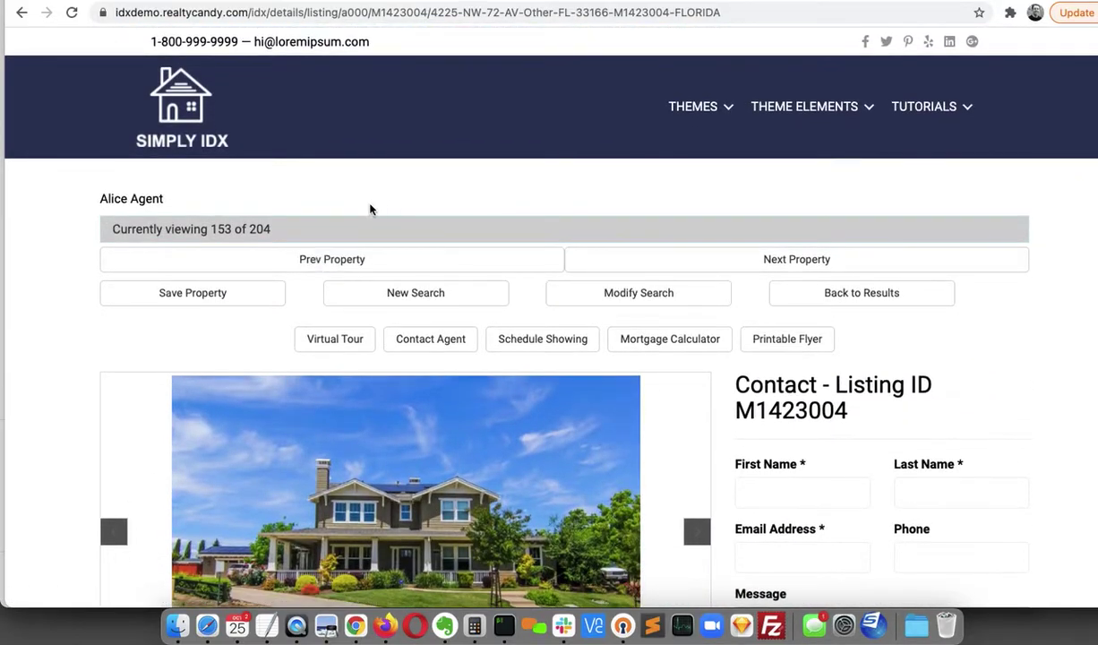
left_click(327, 344)
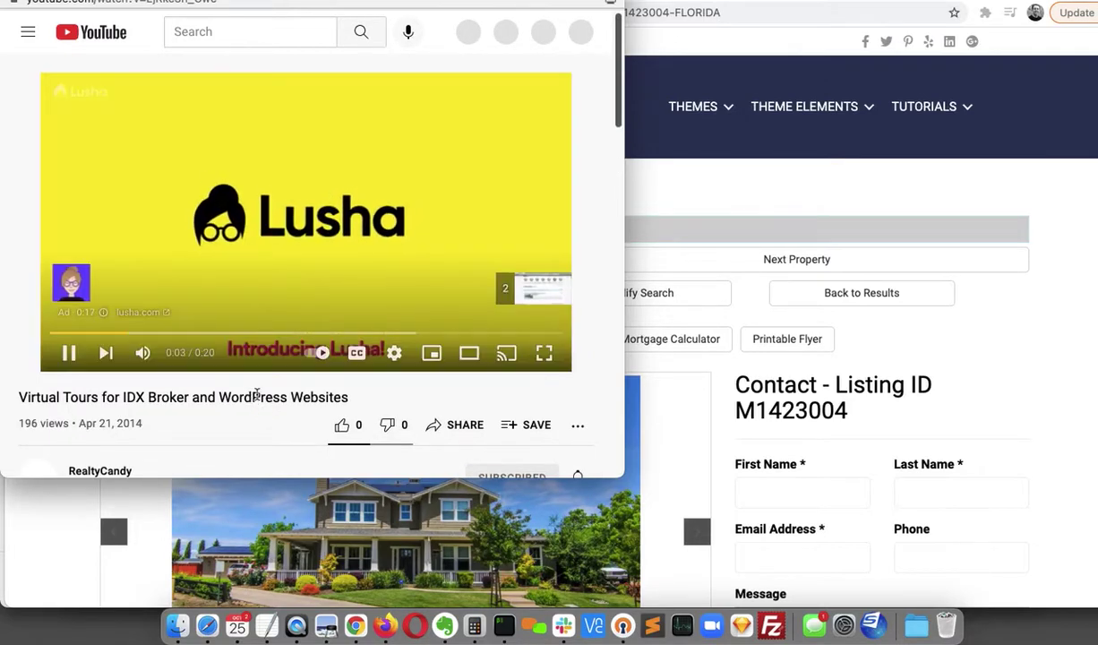
Step: Skip the YouTube ad and dismiss the promo so the tour video plays
left_click(532, 289)
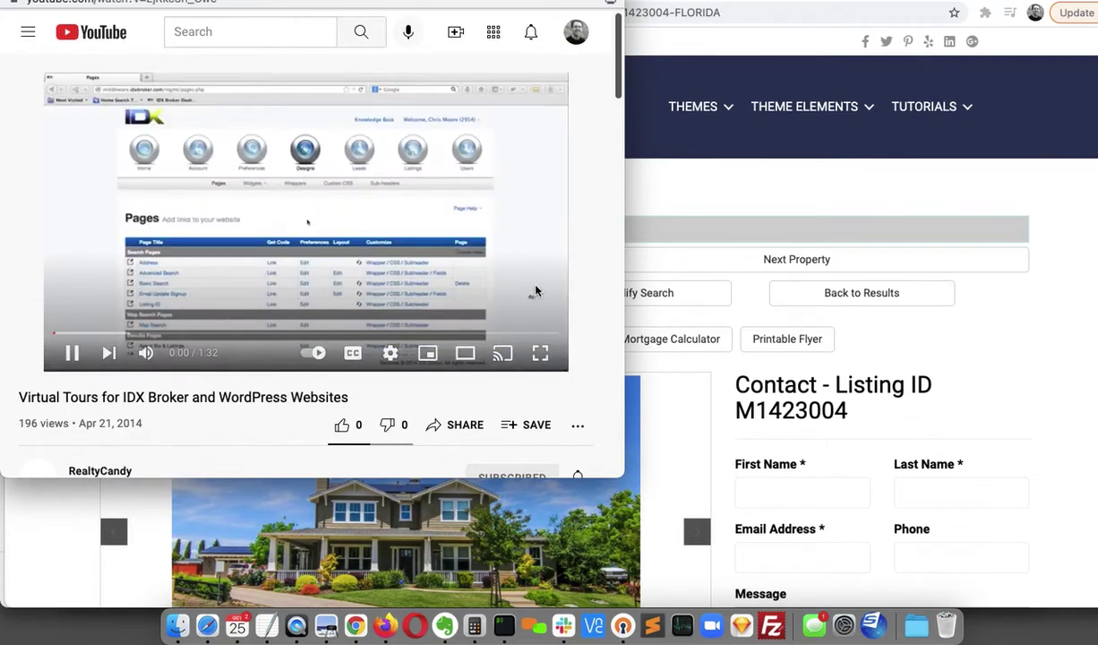
left_click(375, 439)
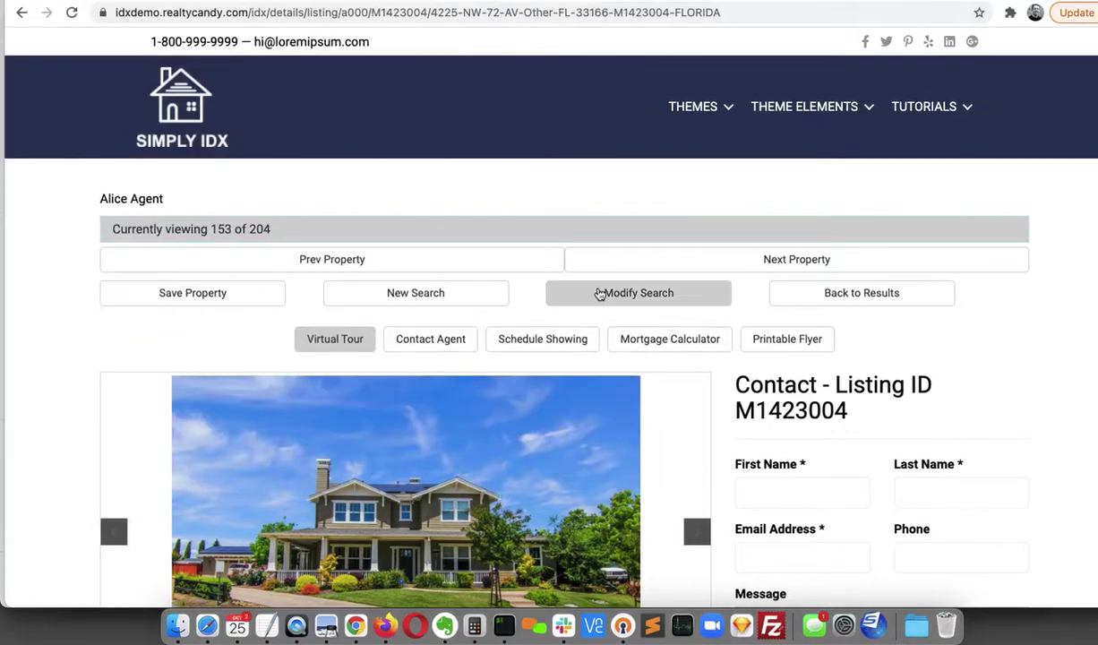
Step: Set Remarks to 'Click here to see a YouTube Video:' followed by the YouTube URL, and save
scroll(598, 269, "down", 3)
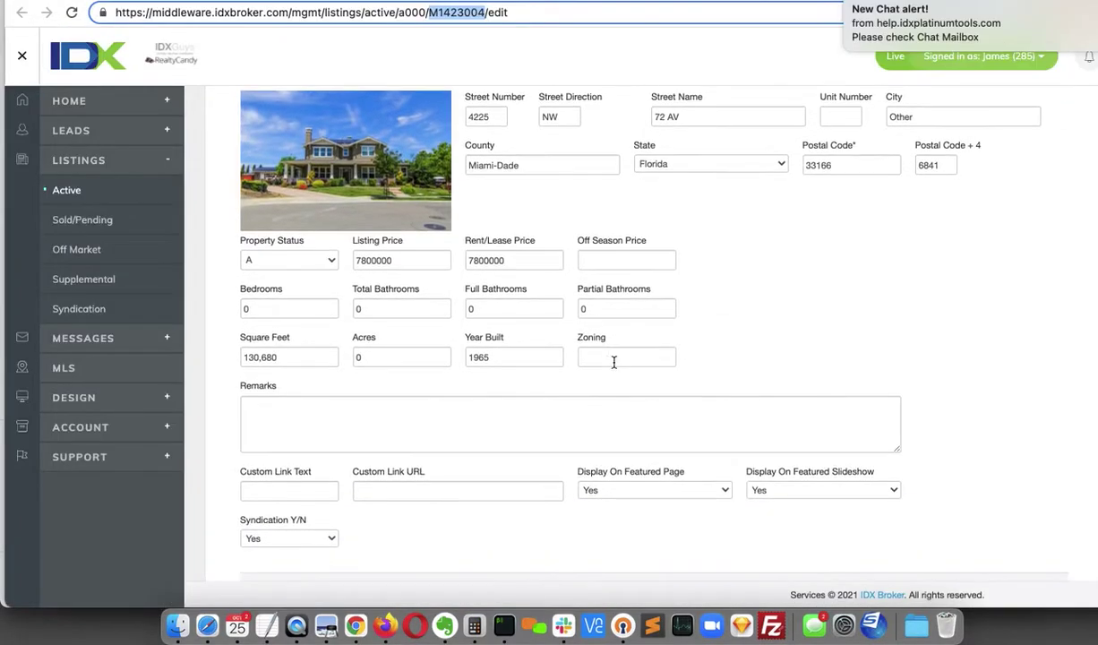
left_click(405, 427)
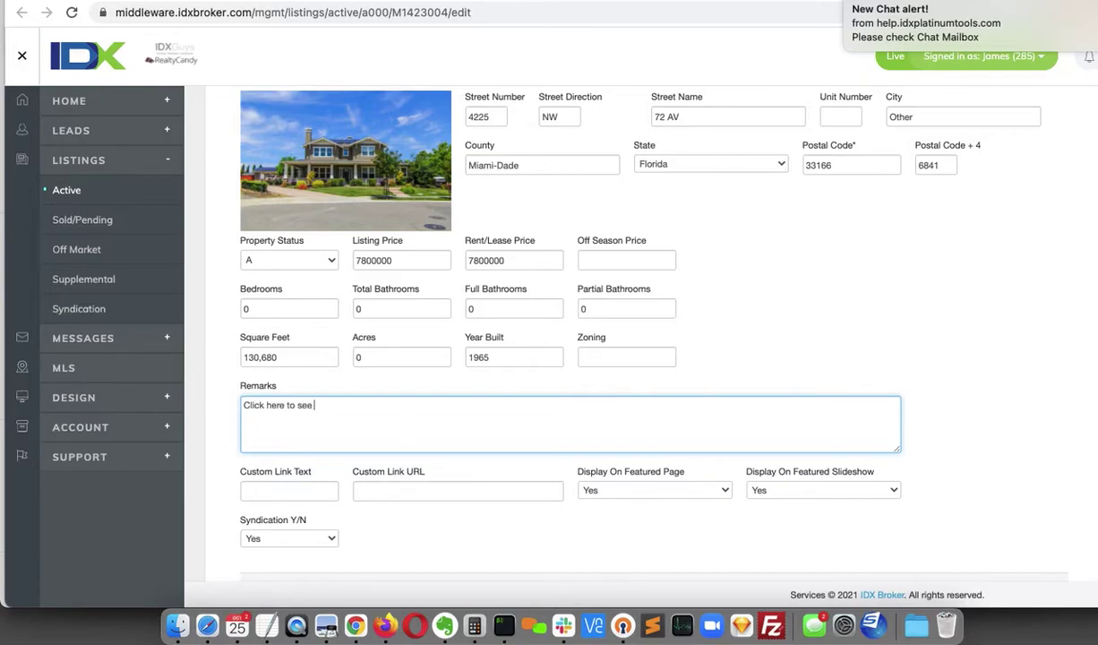
type("Click here to see a YouTube Video")
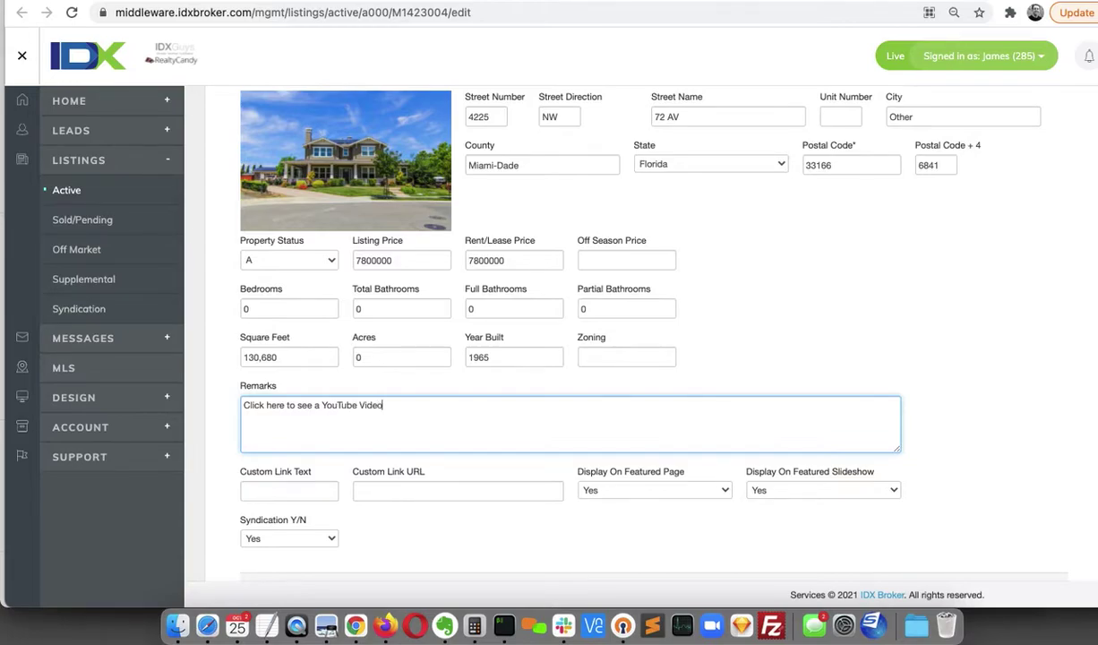
type(": M1423004")
double_click(394, 404)
key("BackSpace")
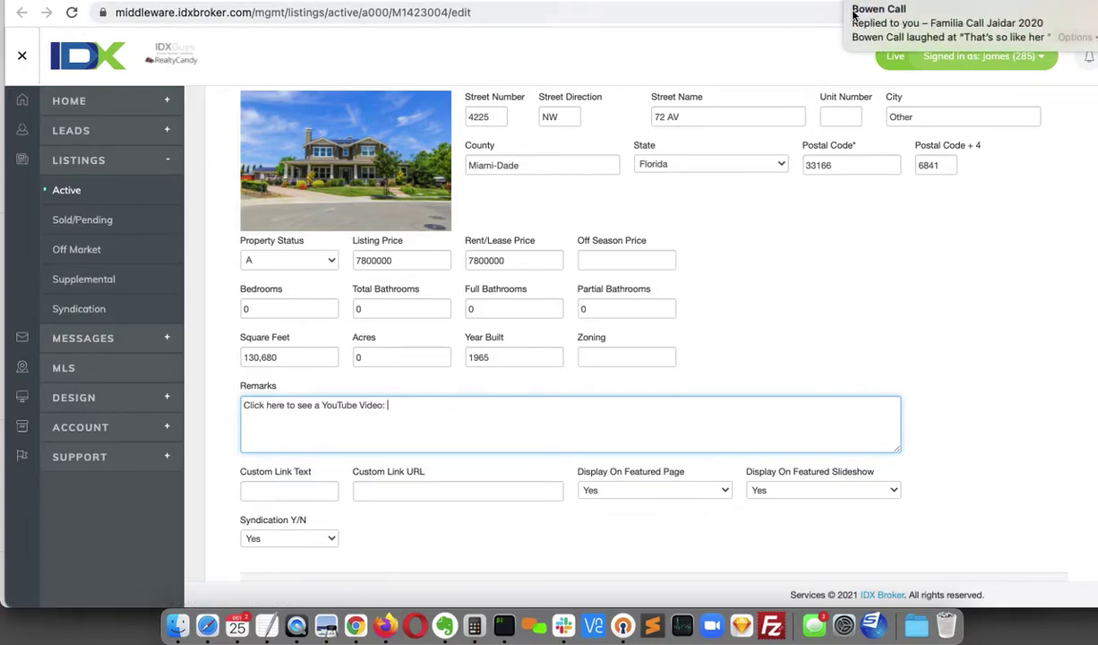
type("https://www.youtube.com/watch?v=EjRkc3h_Cwc")
scroll(708, 297, "down", 2)
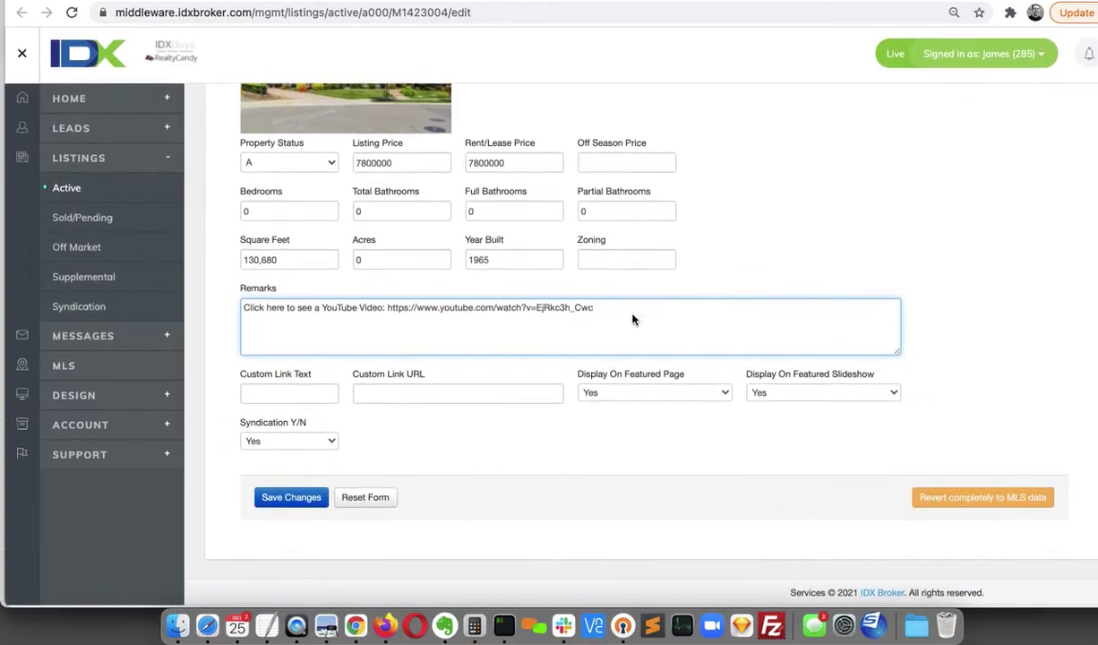
left_click(297, 505)
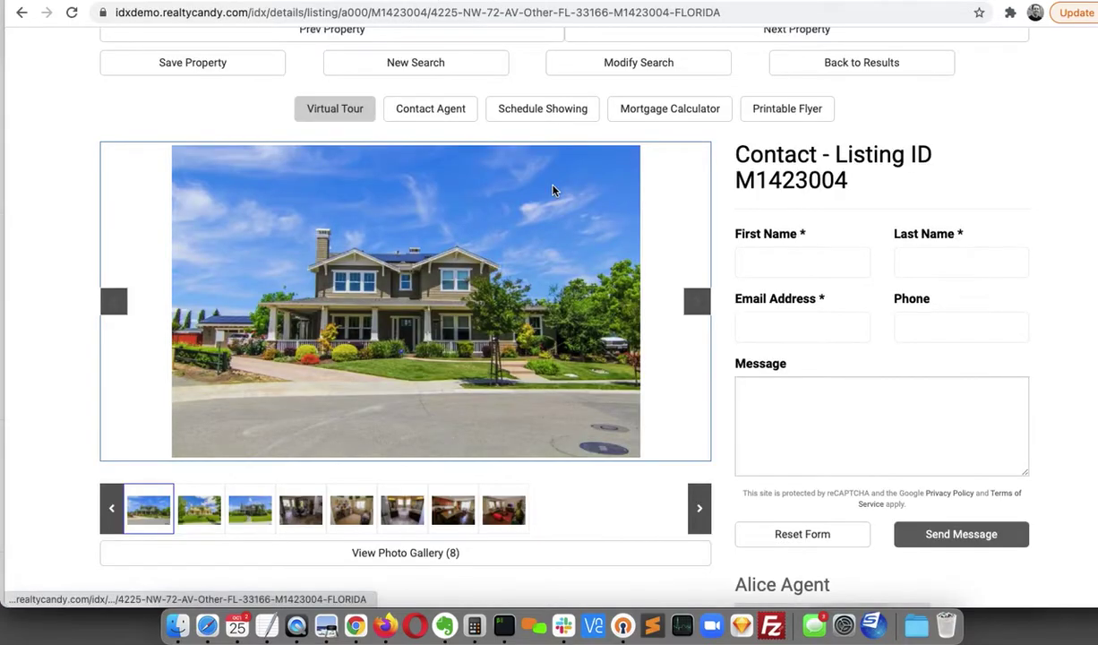
Step: Scroll the public listing page to see the remarks showing the YouTube URL as plain text
scroll(537, 188, "down", 8)
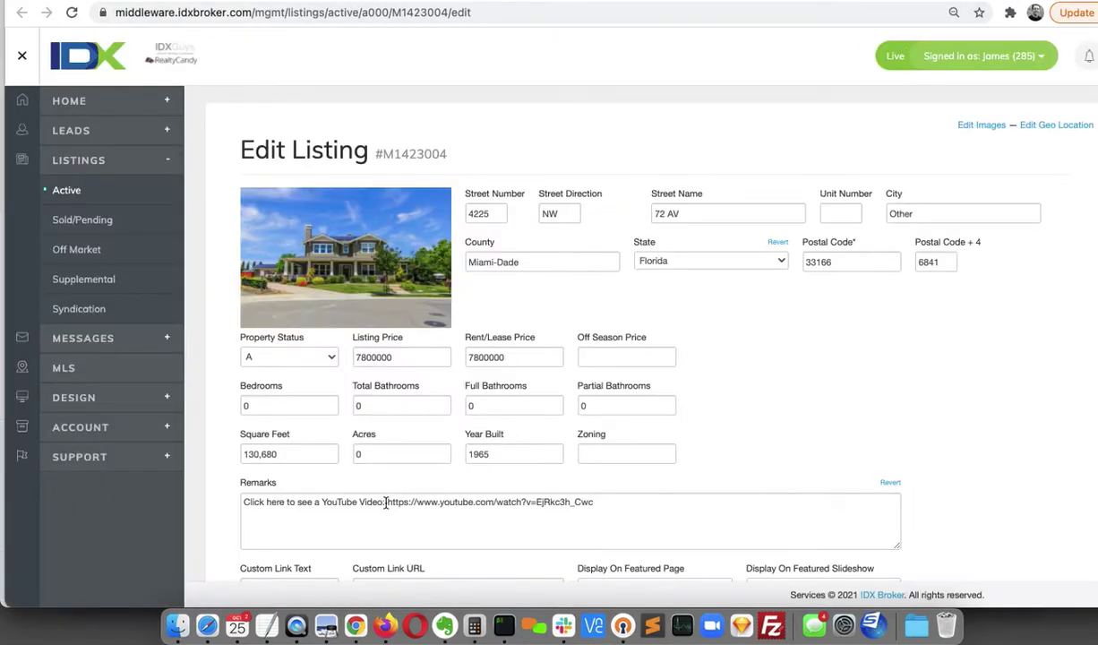
Step: Wrap the remarks' YouTube URL in an <a href="..."> link tag targeting the same URL
left_click(386, 503)
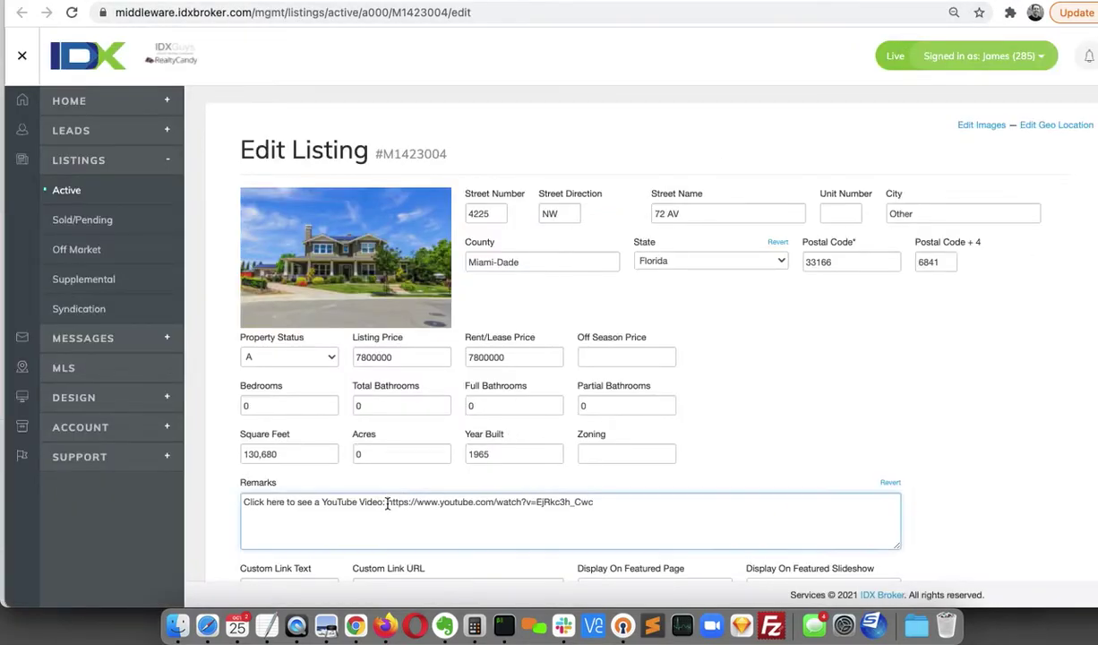
type("<")
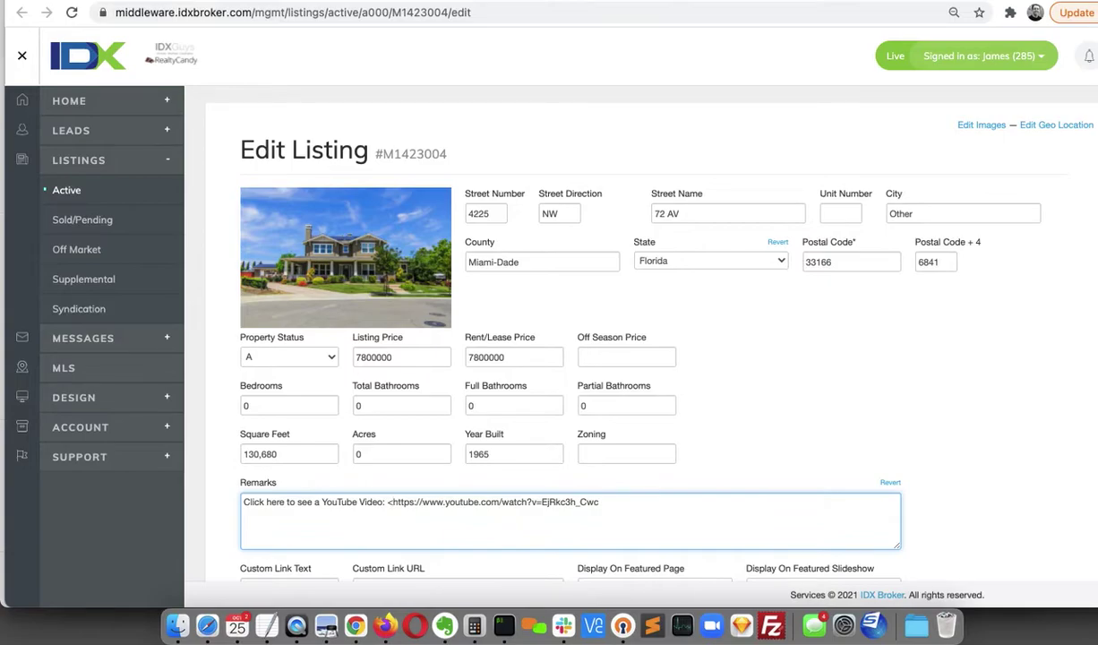
type("a href=")
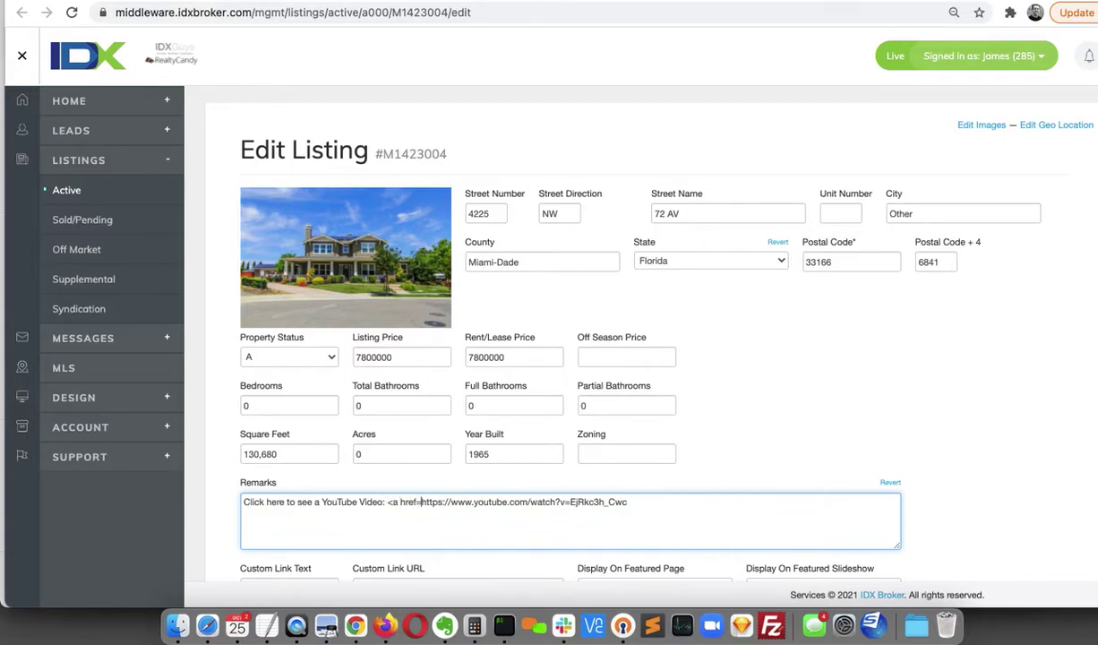
type("\"")
type("https://www.youtube.com/watch?v=EjRkc3h_Cwc")
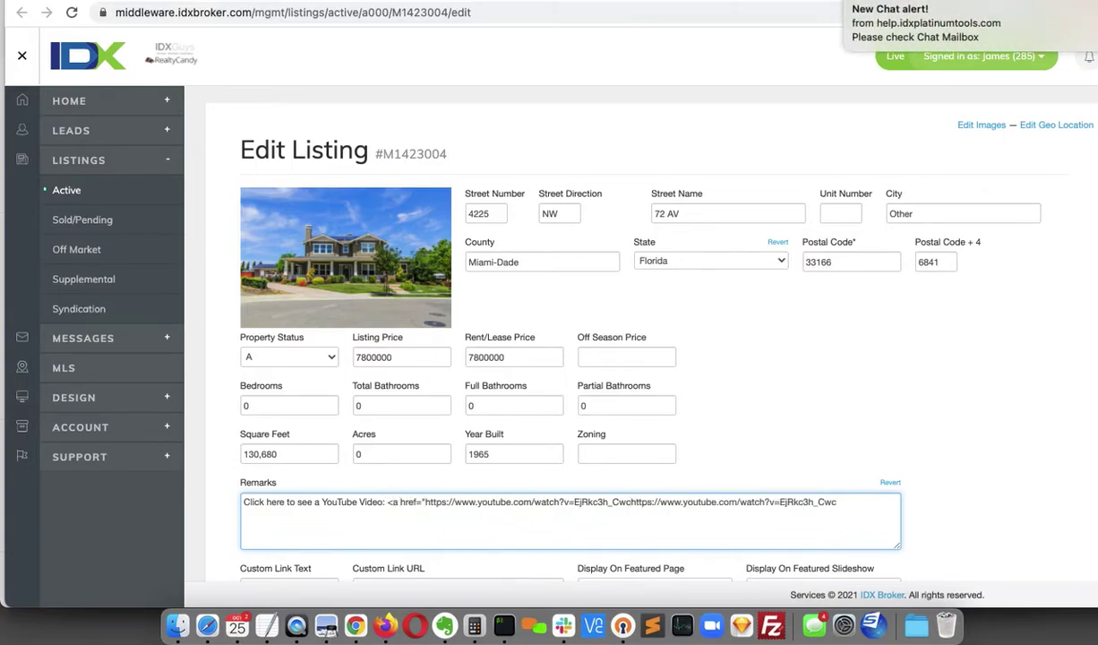
type("\">")
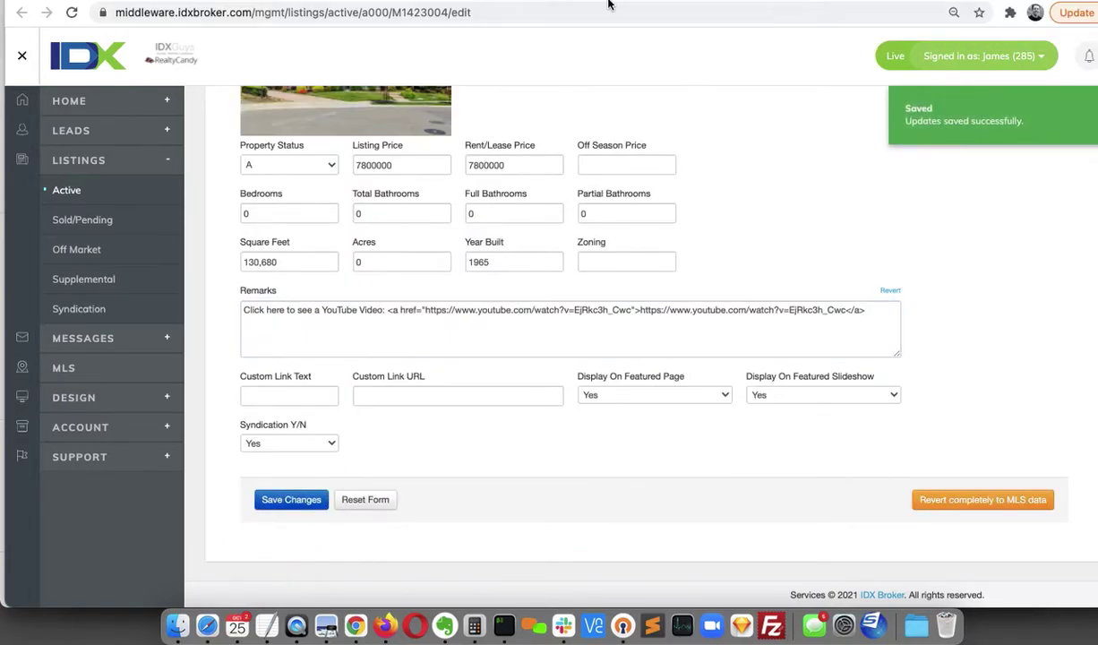
key("ctrl+Tab")
Step: Reload the public listing page to verify the link, then return to the RealtyCandy YouTube channel
key("super+r")
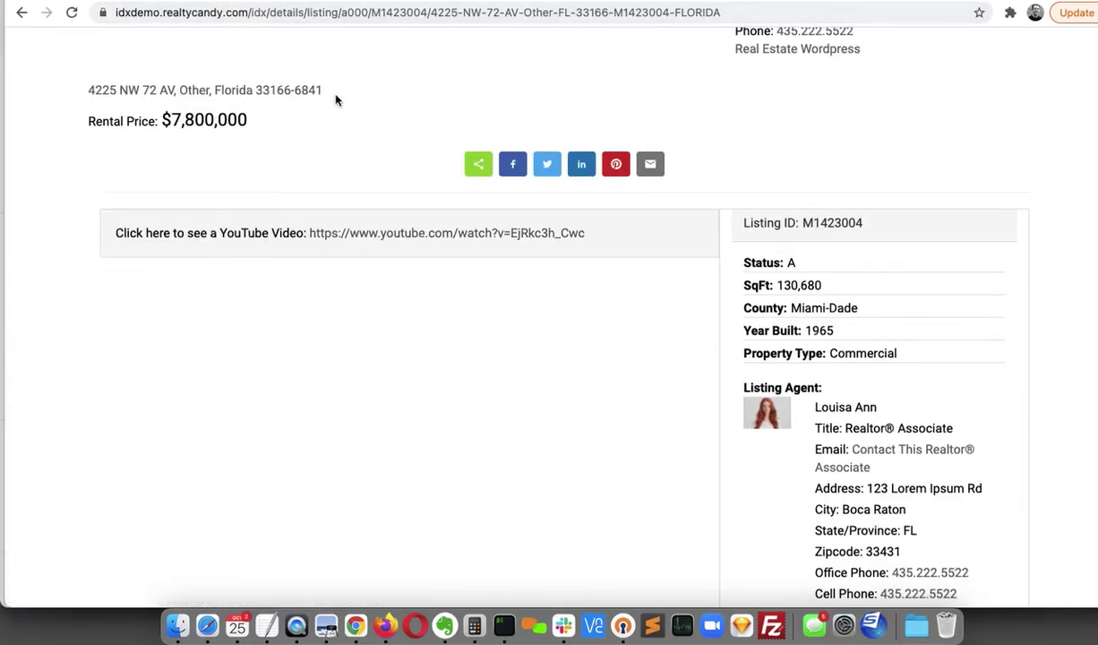
key("super+Tab")
key("super+Tab")
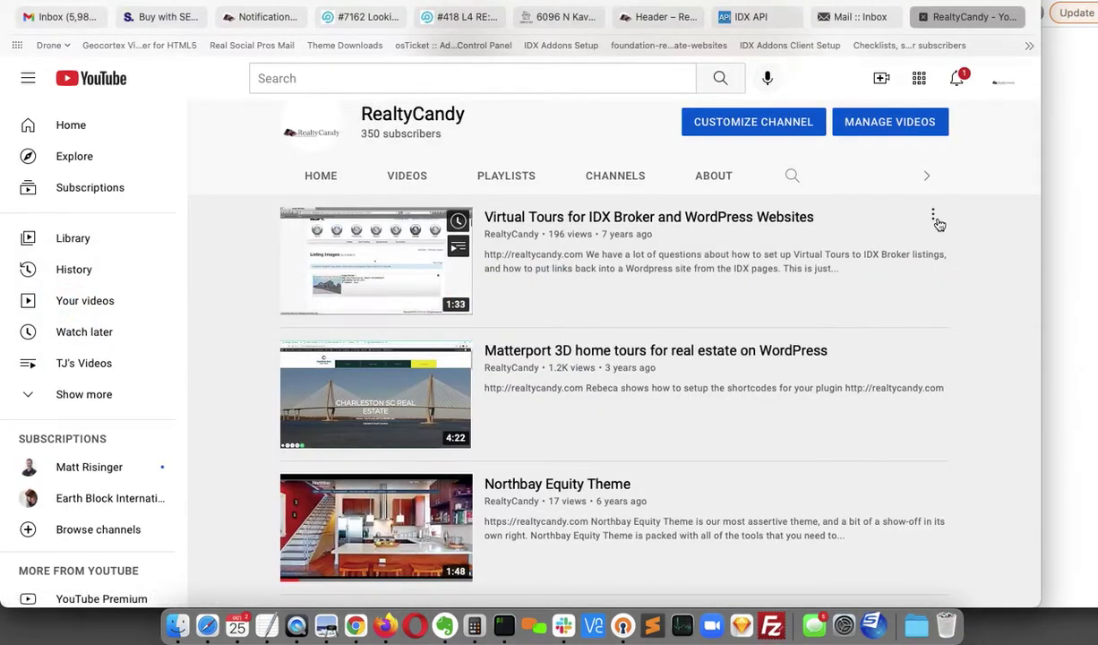
Step: Copy the iframe embed code of the 'Virtual Tours for IDX Broker and WordPress Websites' video
left_click(934, 218)
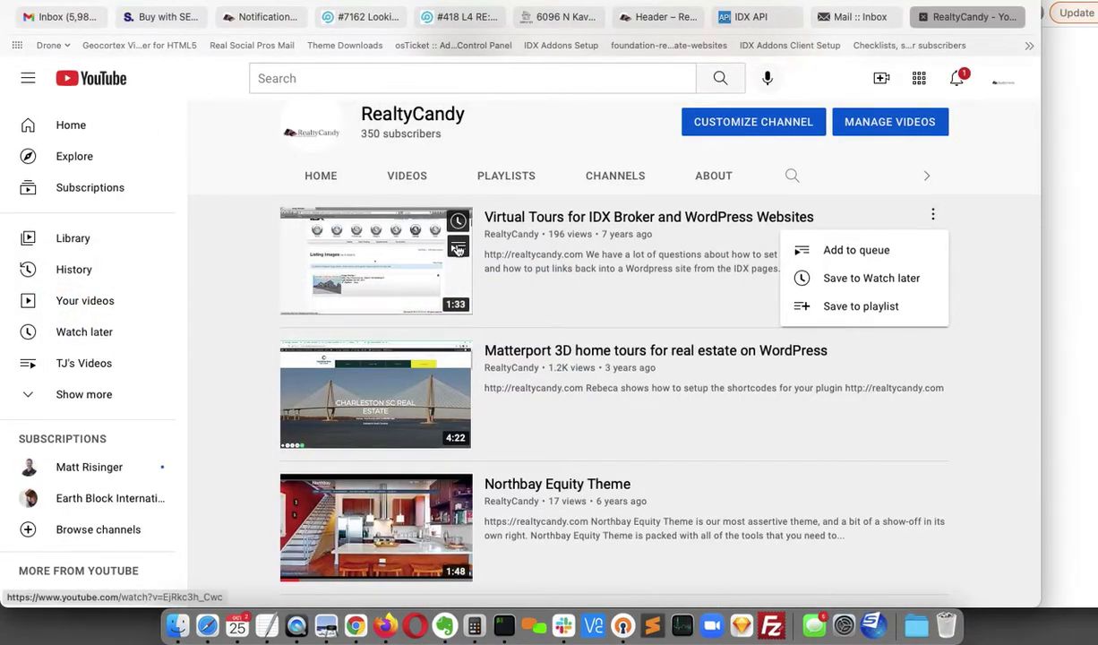
left_click(366, 272)
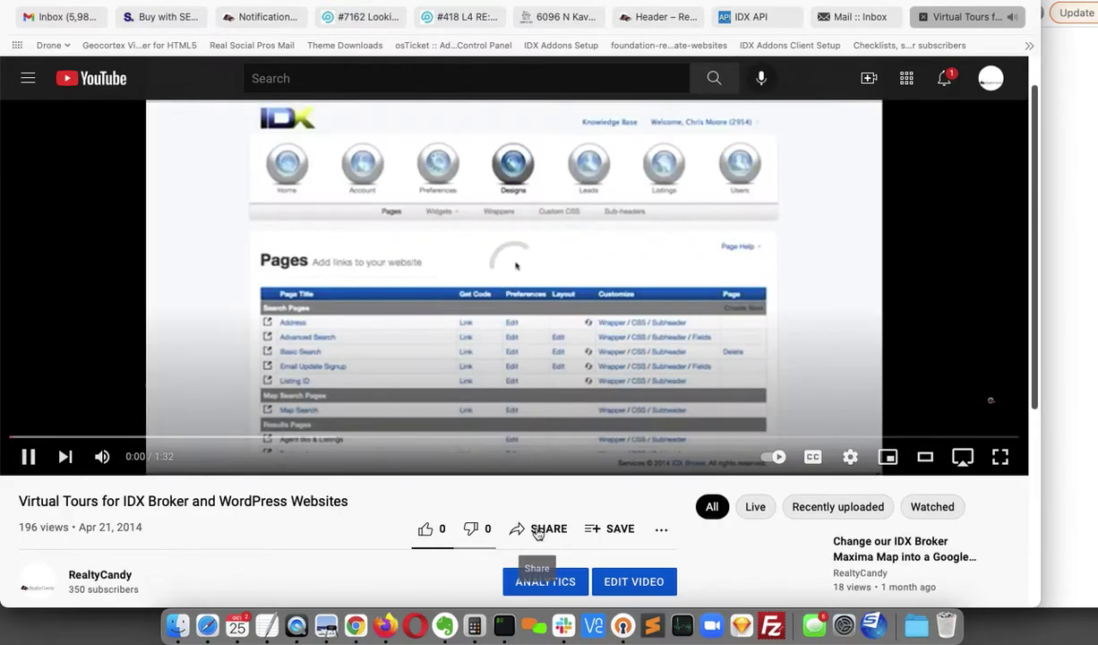
left_click(537, 530)
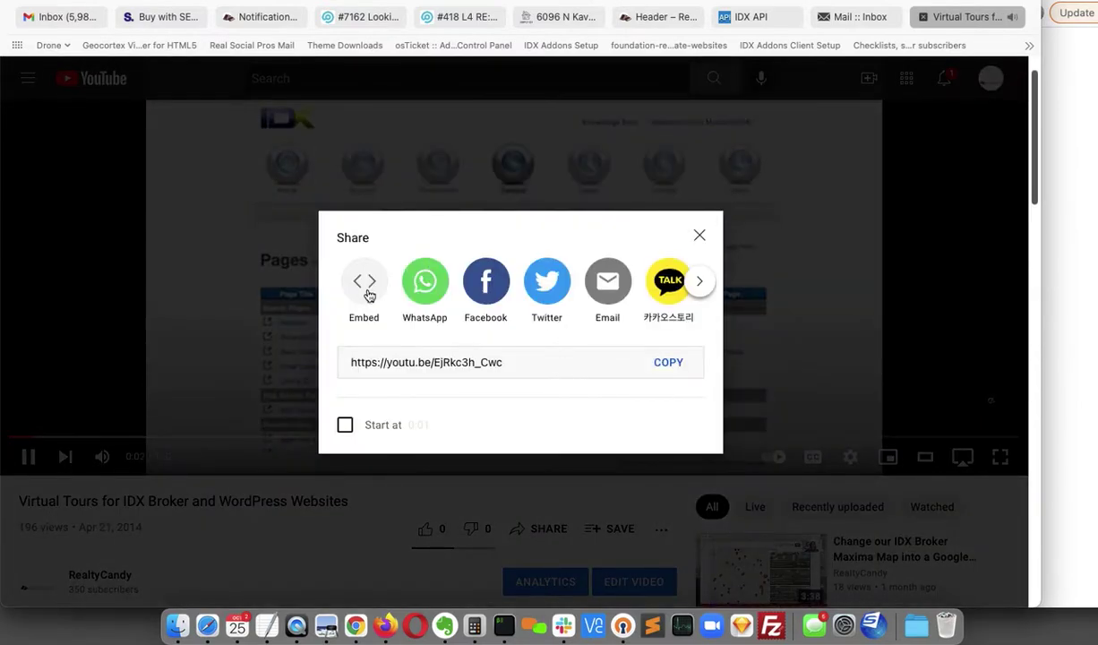
left_click(366, 287)
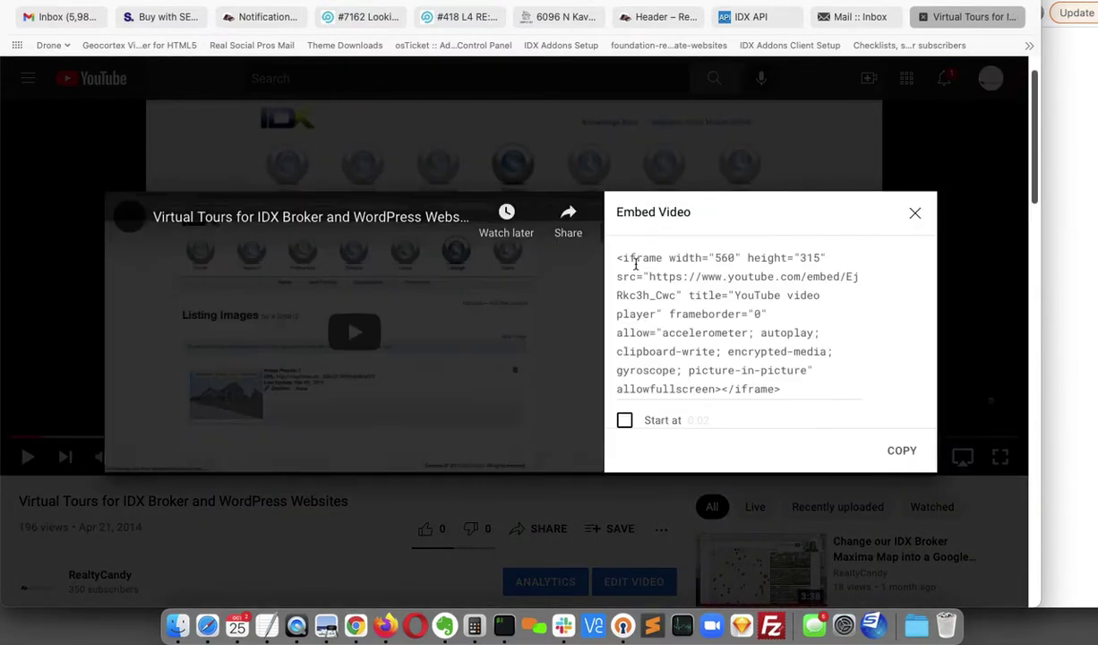
left_click_drag(618, 259, 789, 385)
key("super+c")
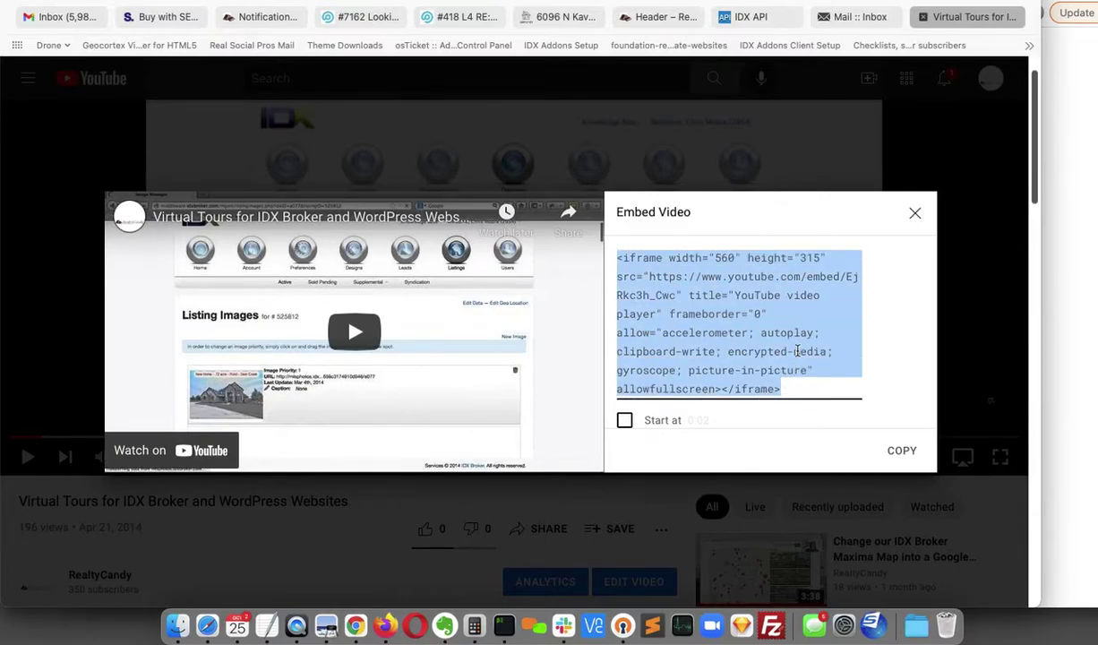
key("super+grave")
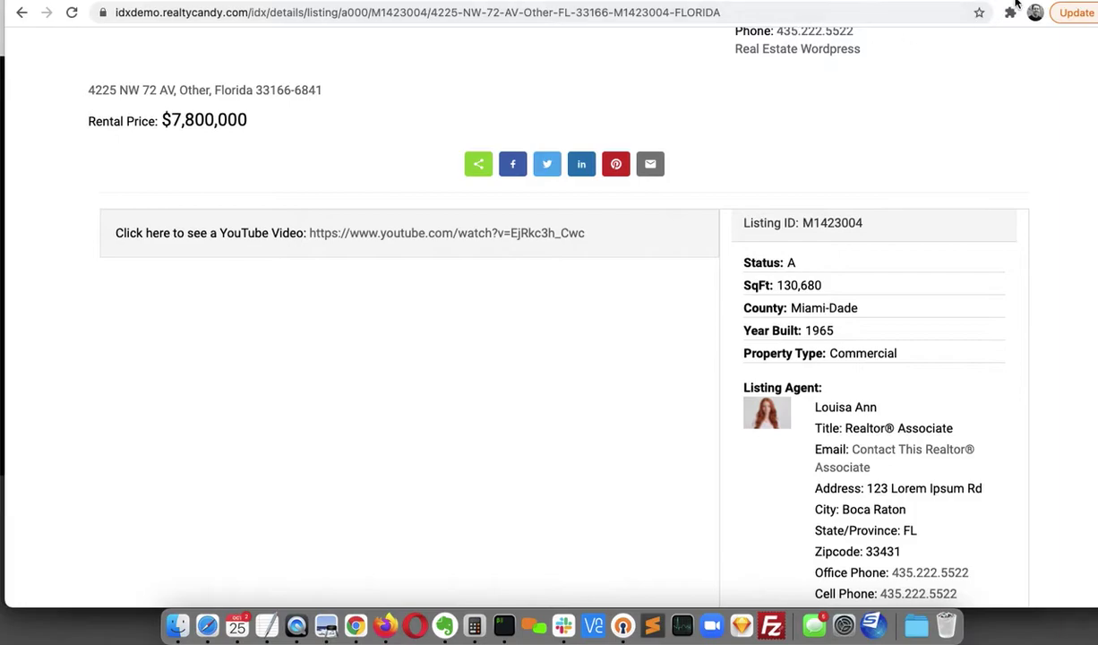
Step: Append 'or watch it here:' and the YouTube iframe to Remarks, then reload the public page
key("super+grave")
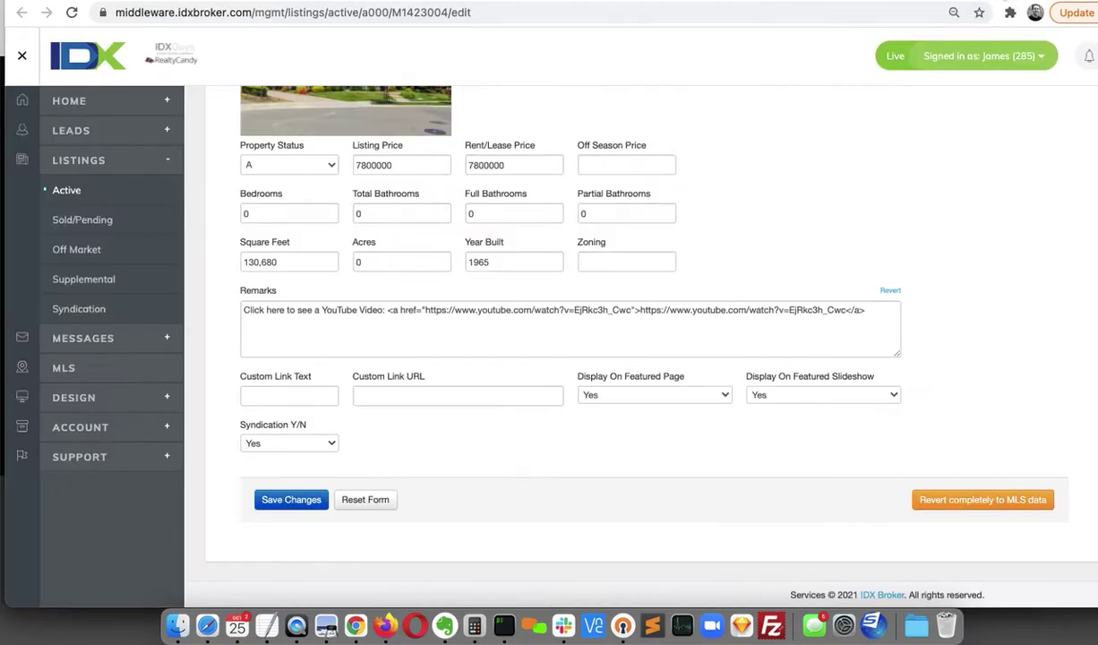
left_click(878, 309)
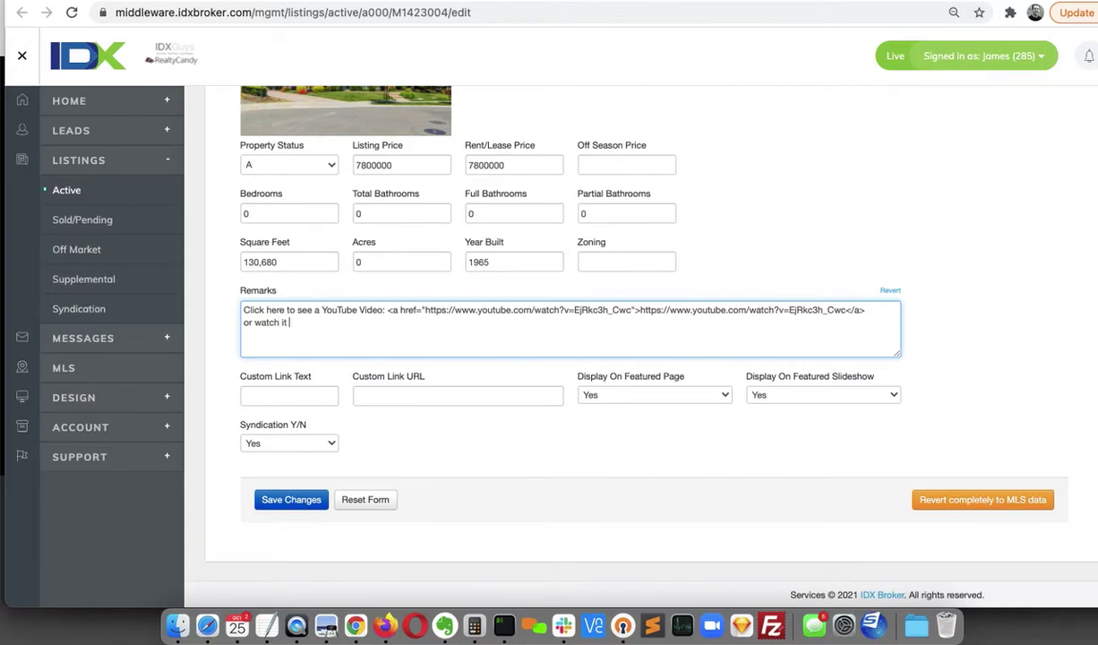
key("Return")
key("super+v")
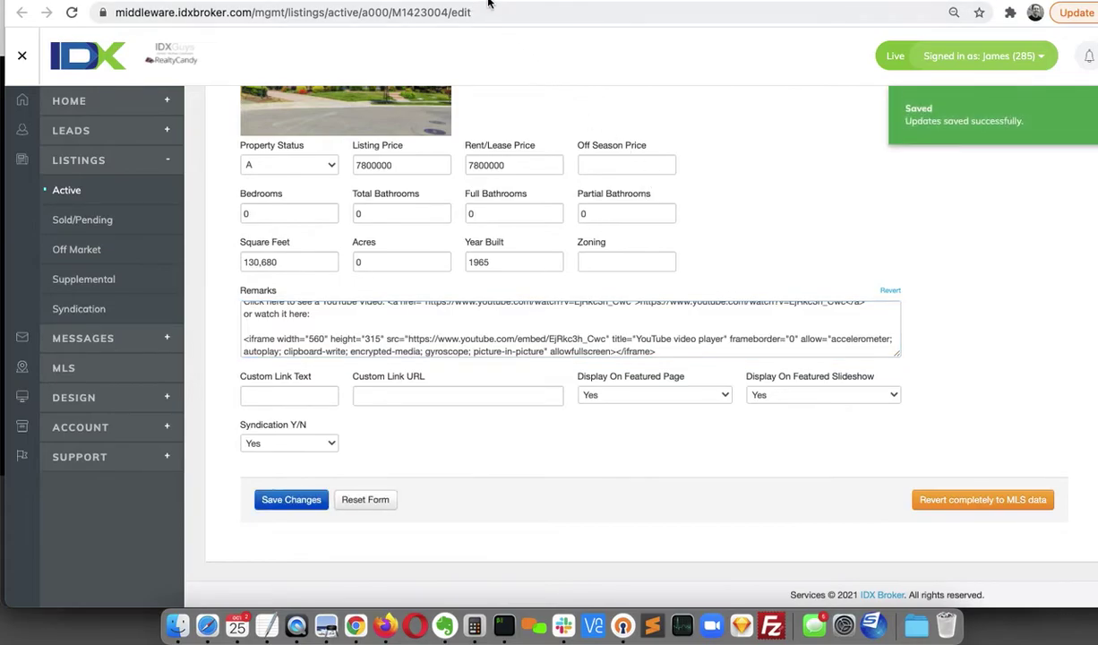
key("ctrl+Tab")
key("super+r")
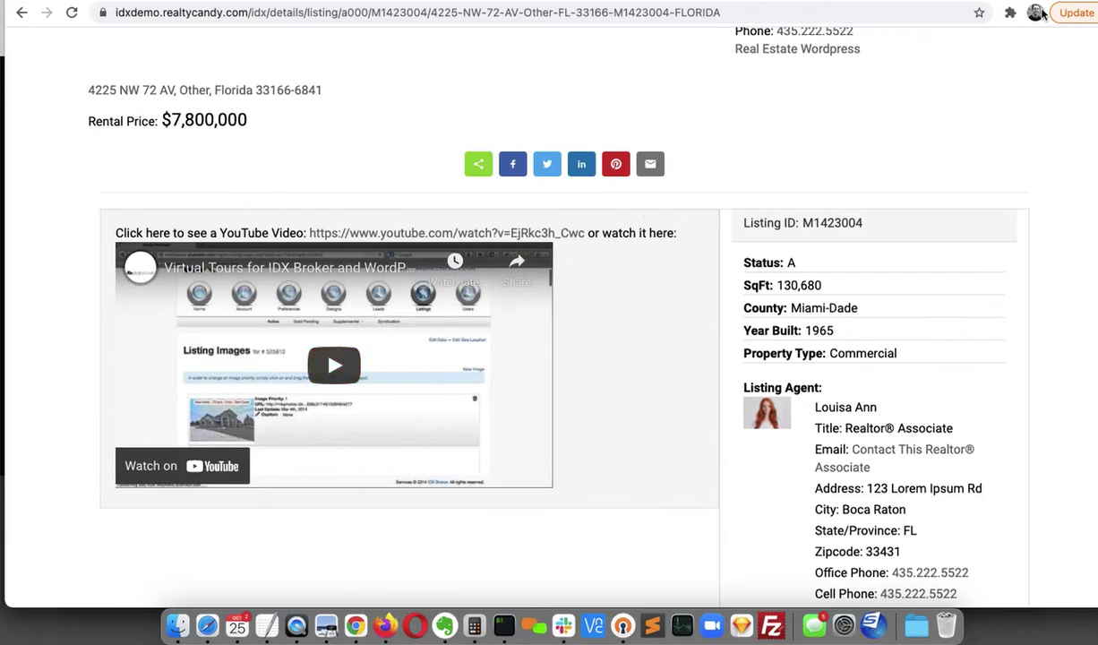
Step: Return to the edit form for listing M1423004 after viewing the embedded YouTube player
key("ctrl+shift+Tab")
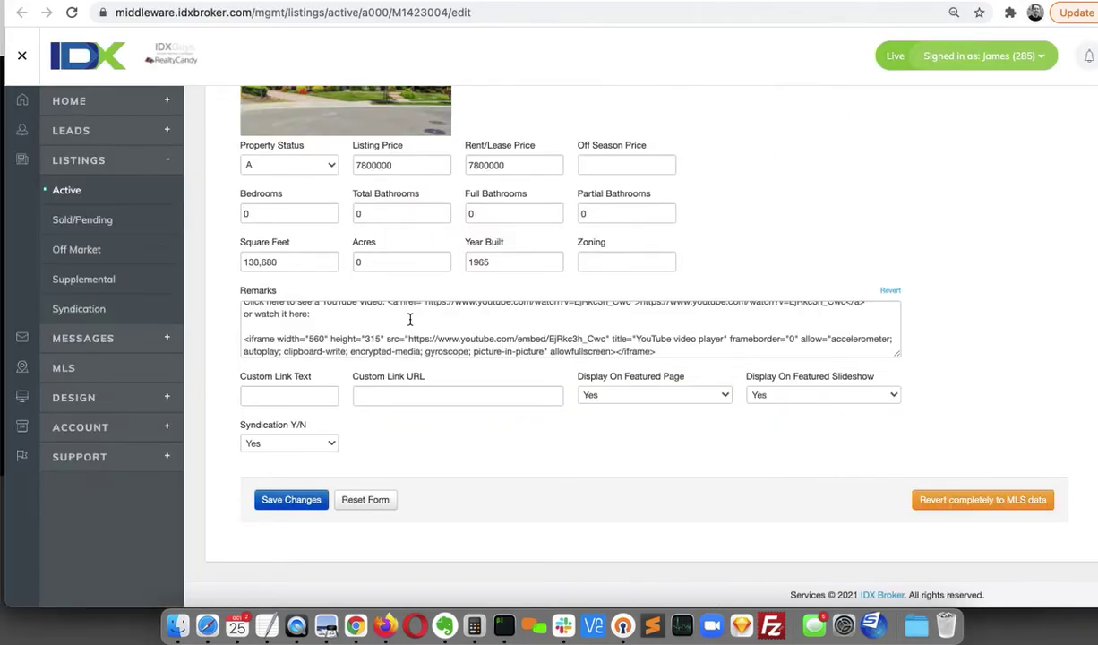
Step: Insert <br><br> after 'or watch it here:' in Remarks, save, and view the player on the public page
left_click(369, 313)
type("<br><br>")
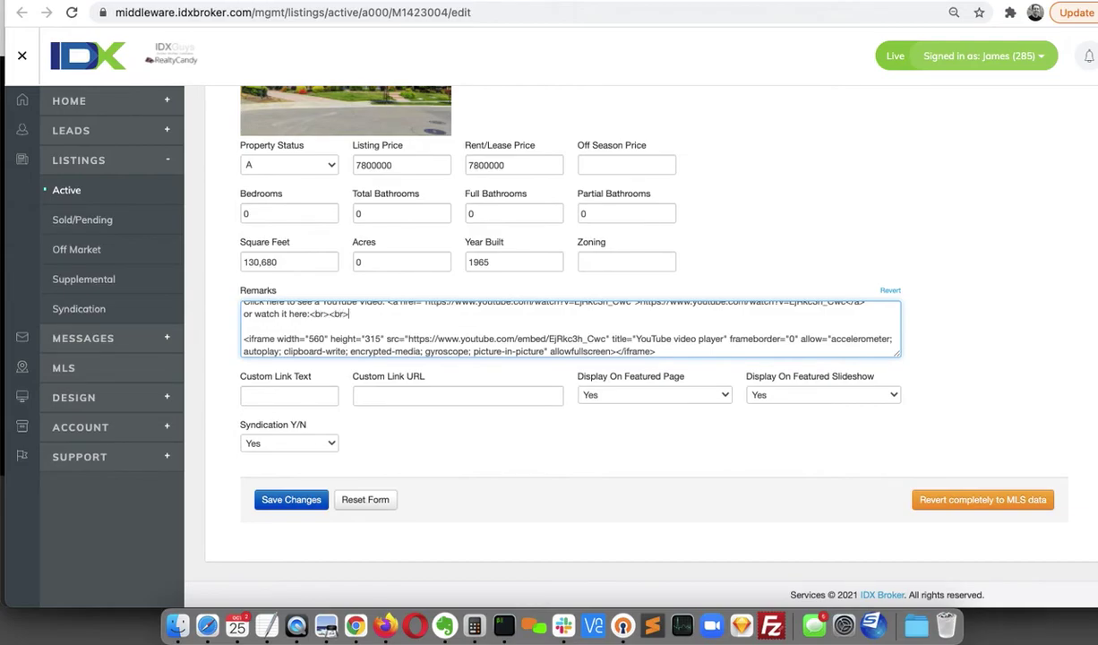
left_click(291, 499)
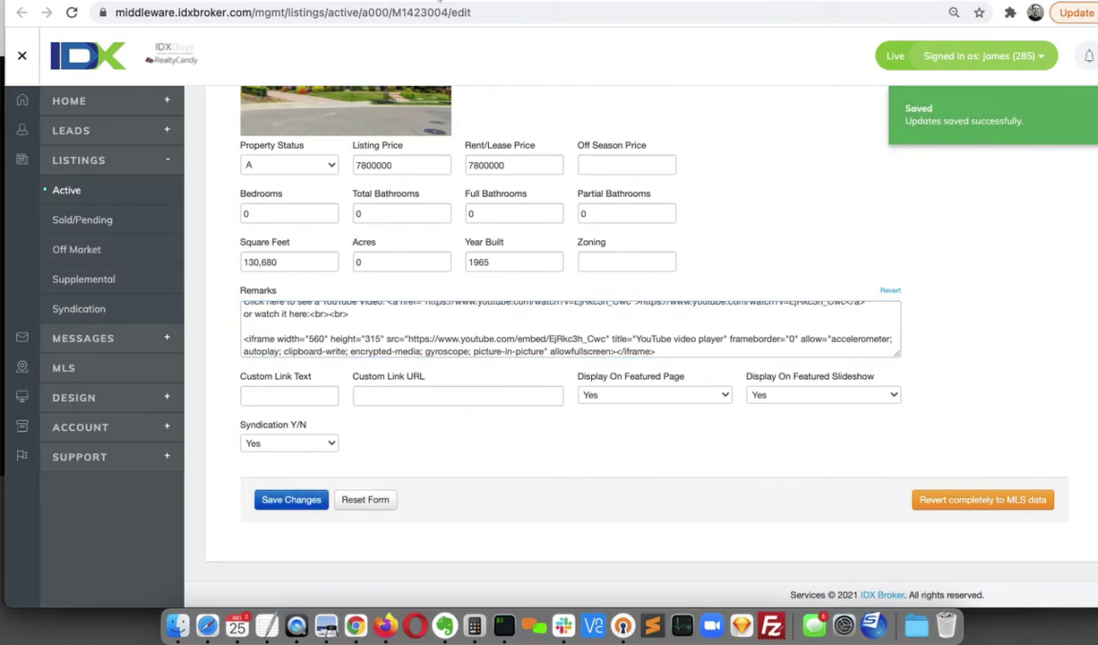
left_click(528, 3)
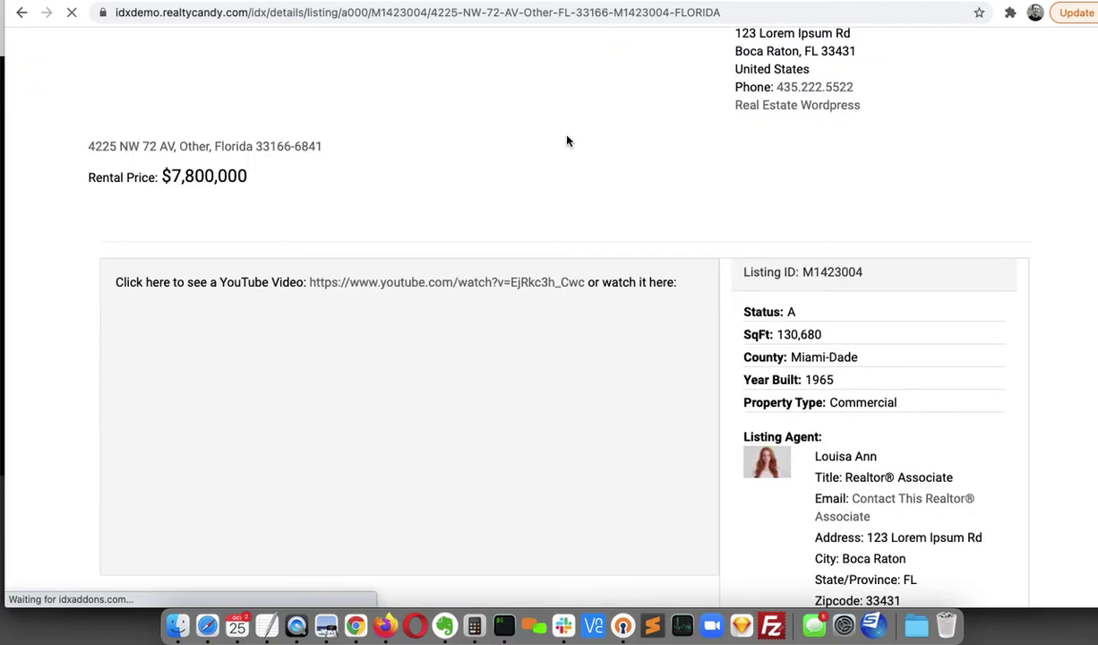
scroll(566, 140, "down", 1)
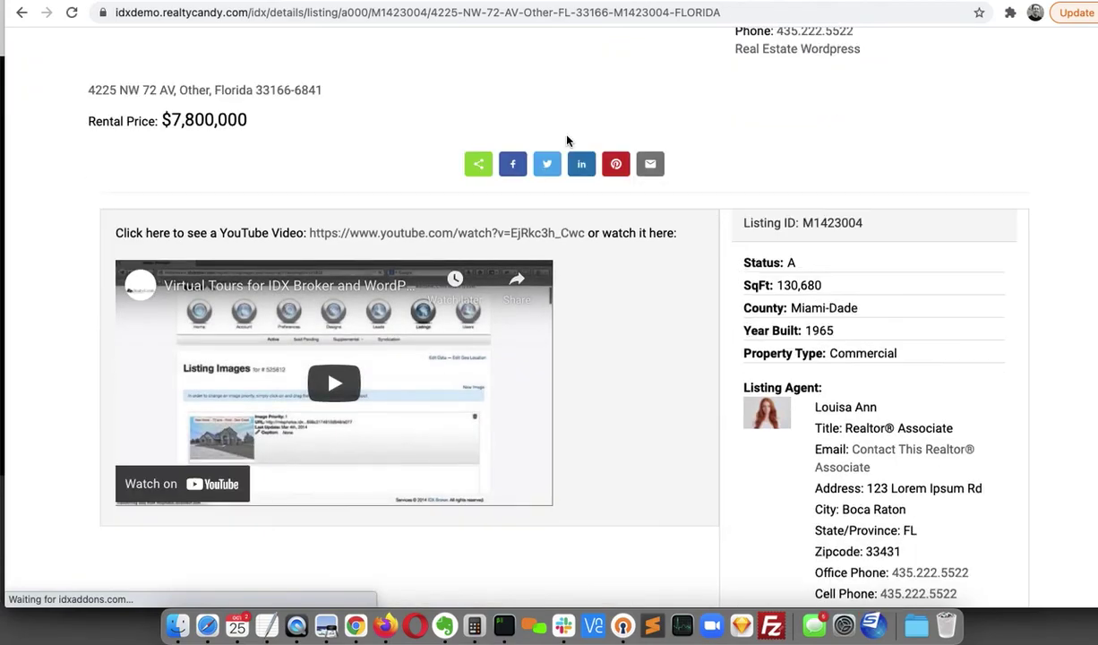